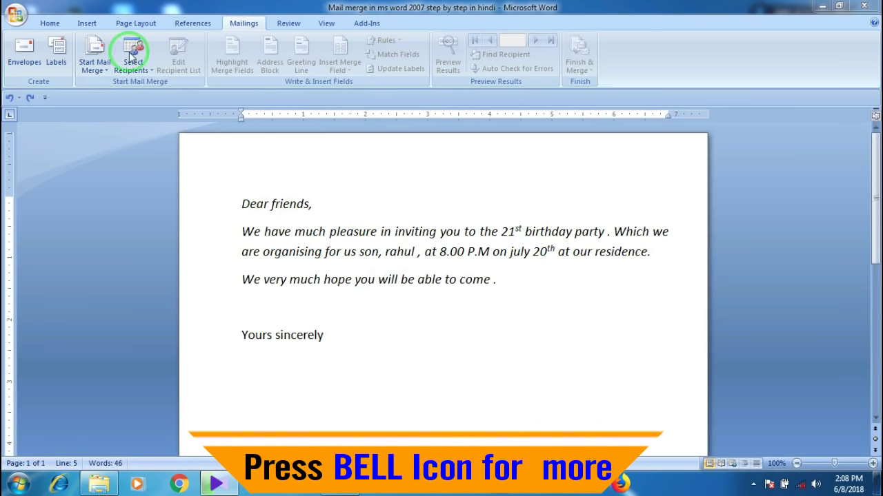
- Insert a blank line above the 'Dear friends,' greeting
click(242, 205)
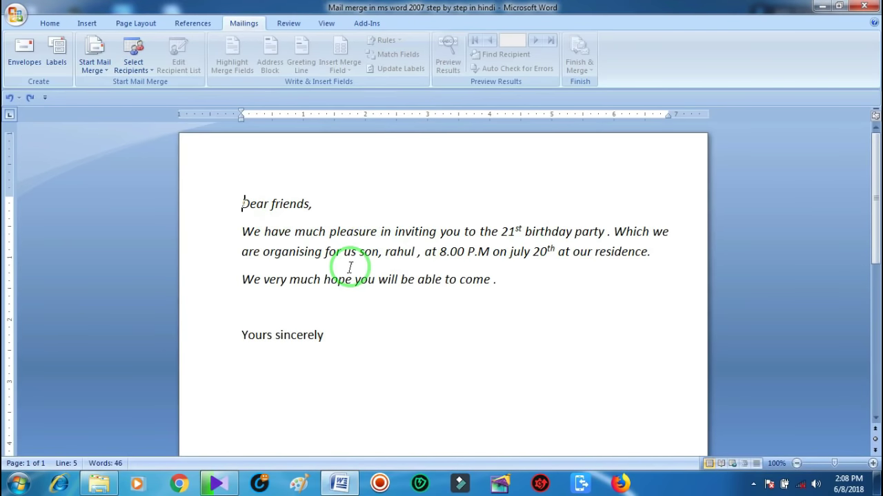
key(Return)
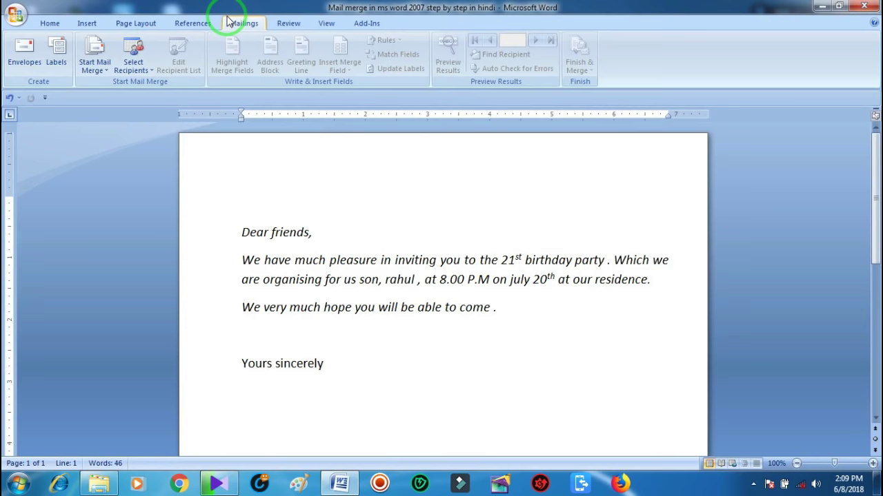
- Launch the Step by Step Mail Merge Wizard with Letters and advance to the starting-document step
click(99, 71)
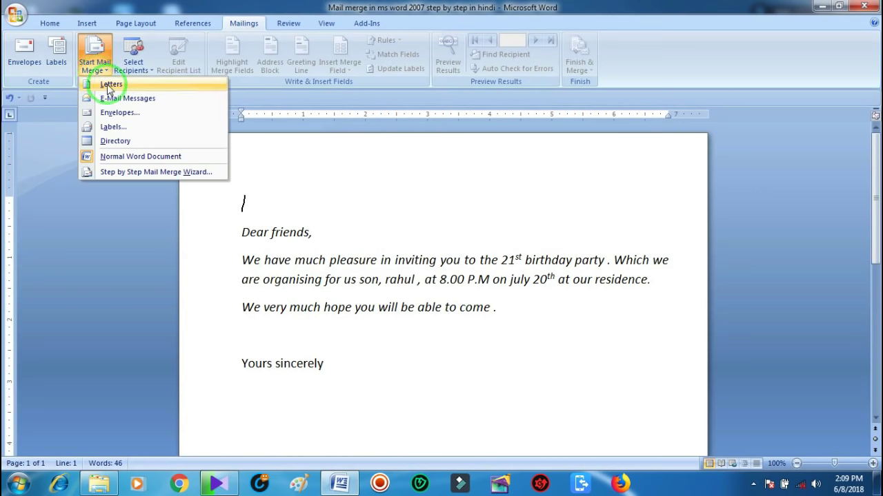
click(114, 172)
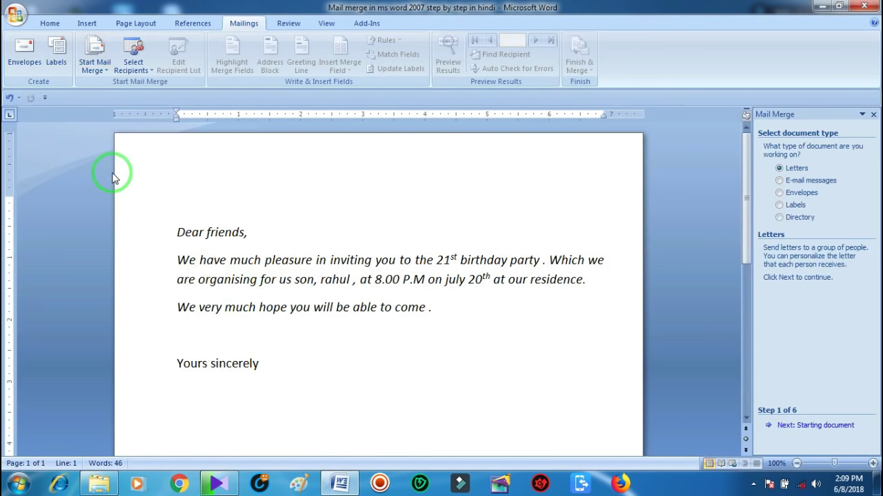
click(450, 287)
click(538, 186)
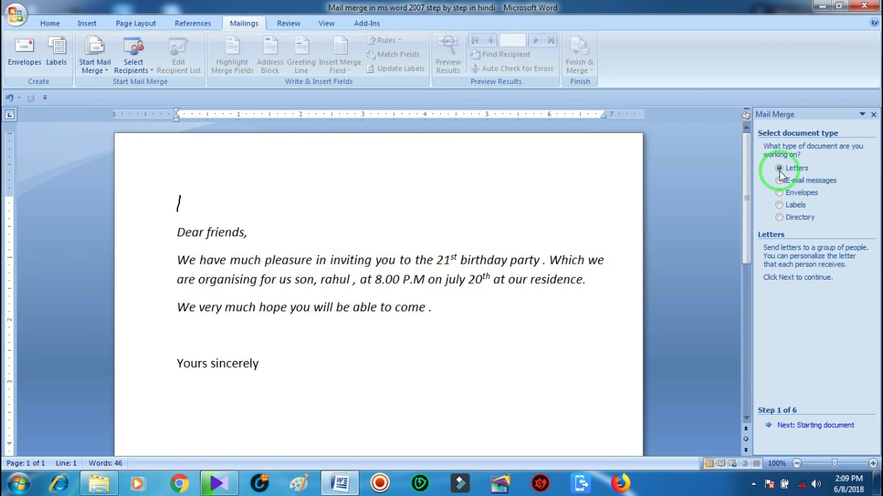
click(178, 206)
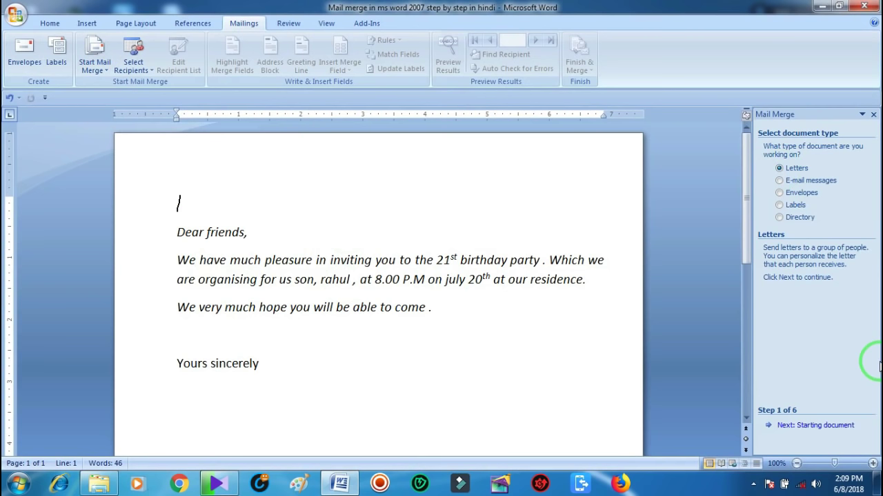
click(812, 427)
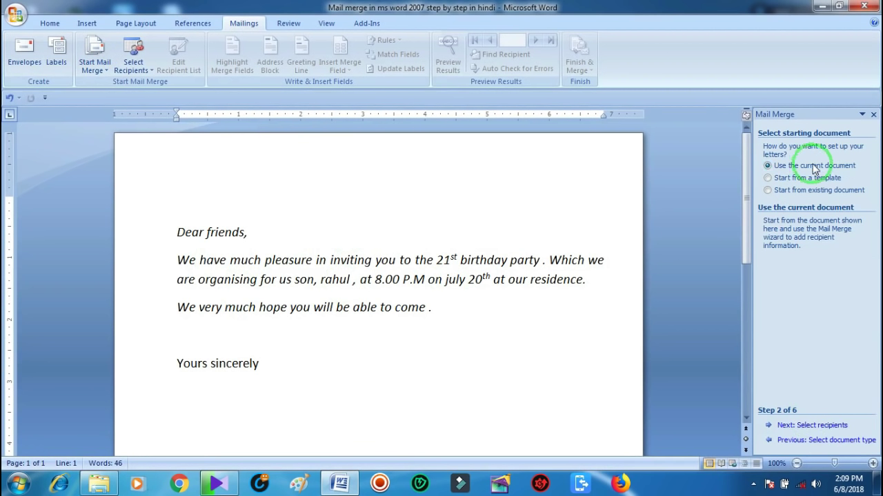
- At the recipients step, browse for an existing list, cancel, then choose 'Type a new list'
click(819, 427)
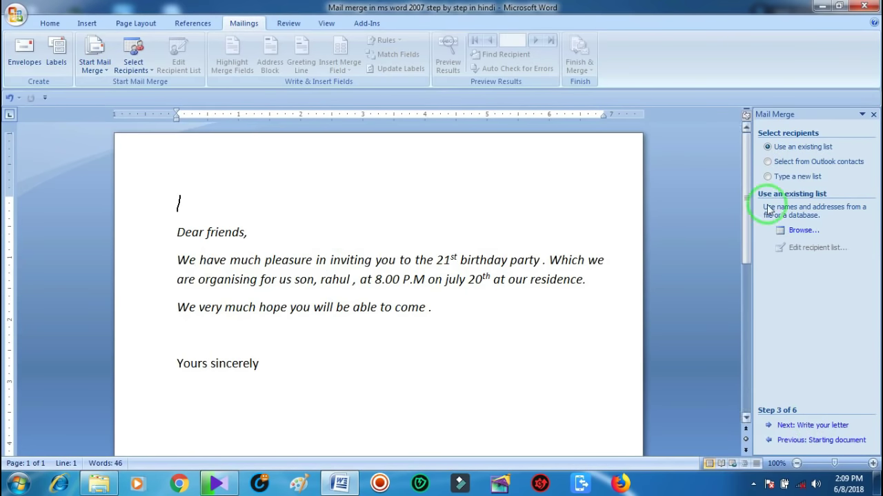
click(789, 181)
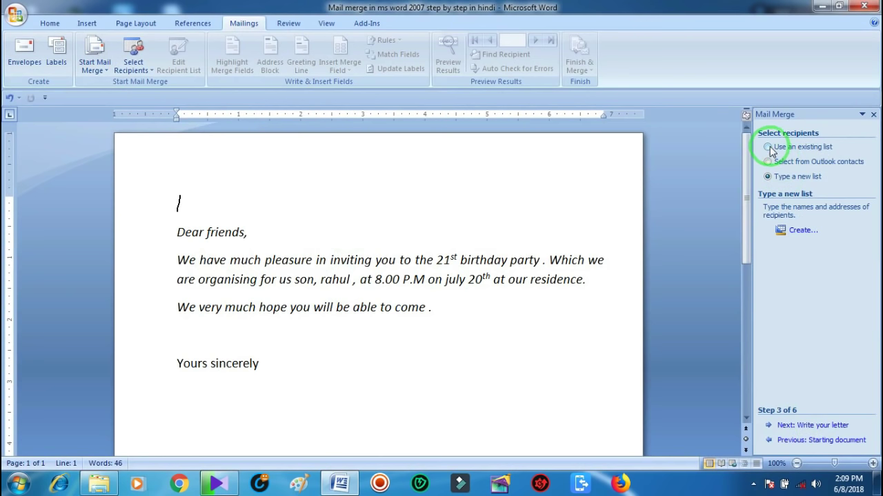
click(769, 148)
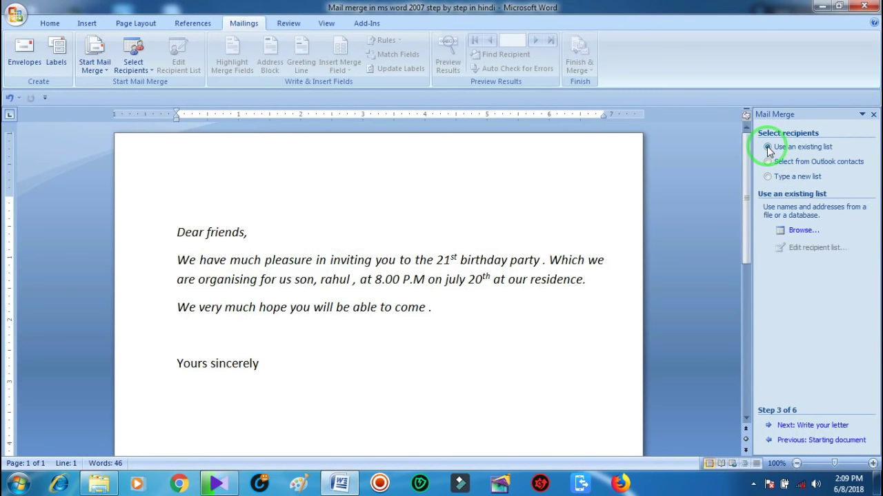
click(798, 236)
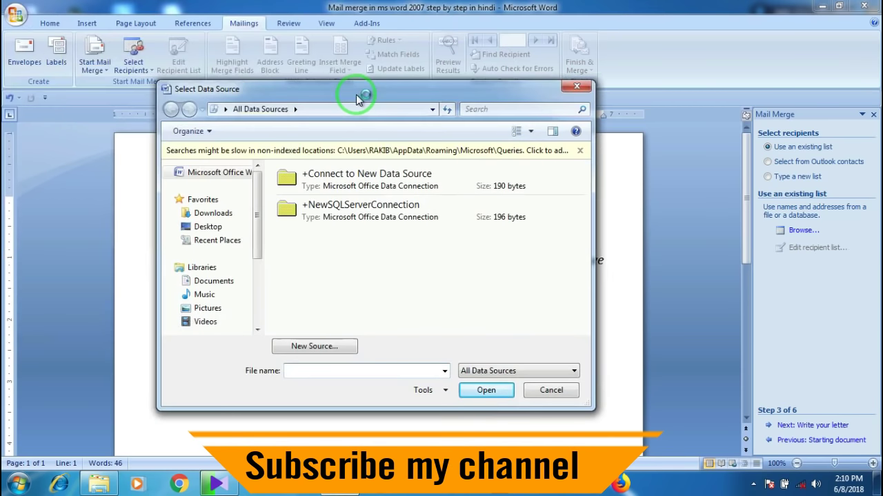
drag(192, 15, 359, 98)
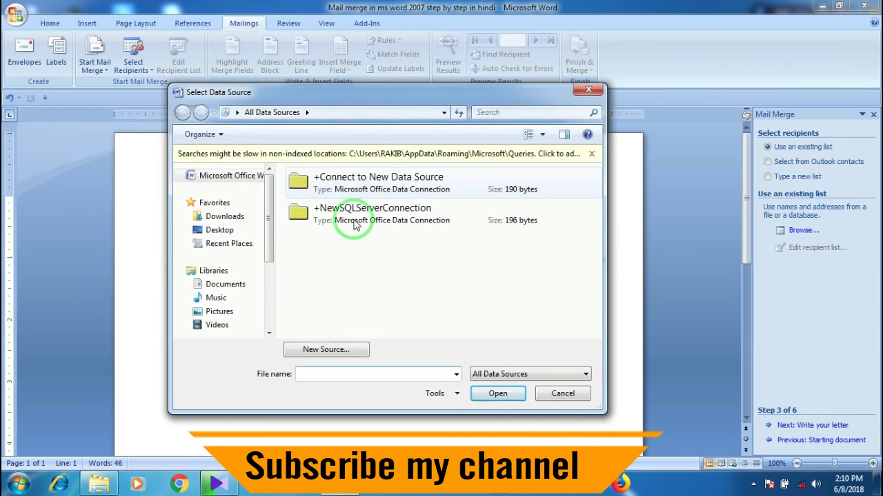
click(563, 394)
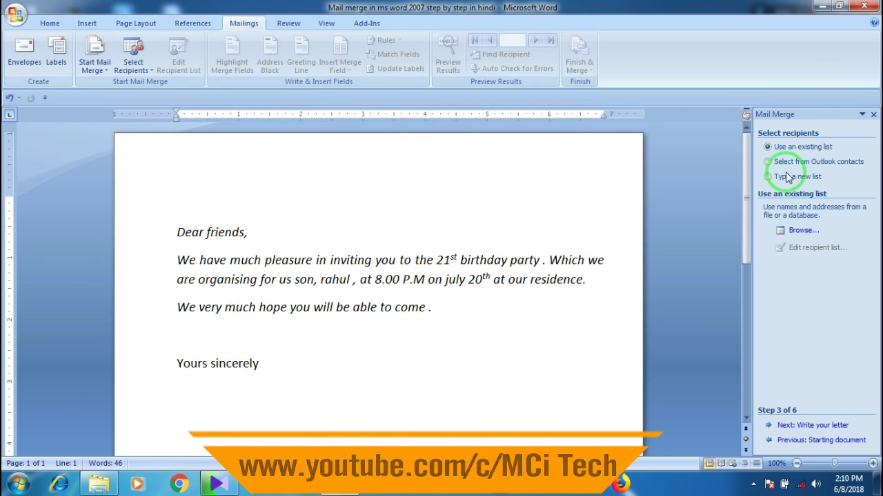
click(767, 177)
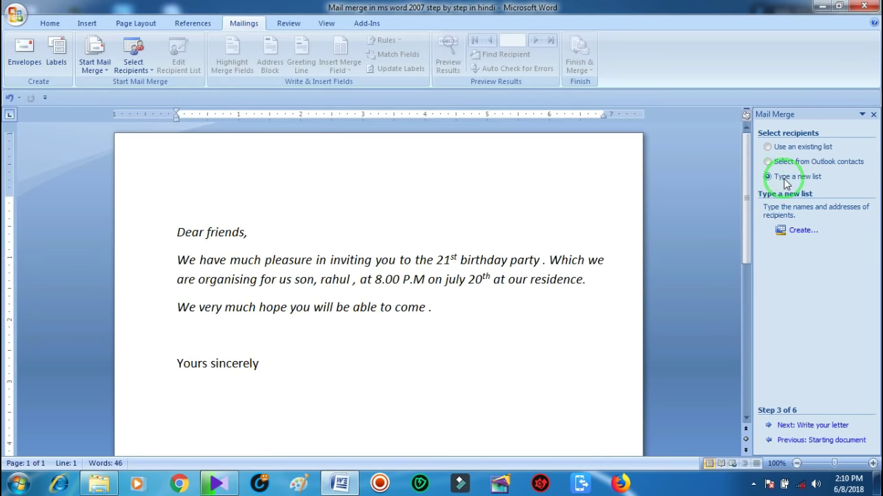
- Open the empty New Address List and scroll across its columns
click(798, 235)
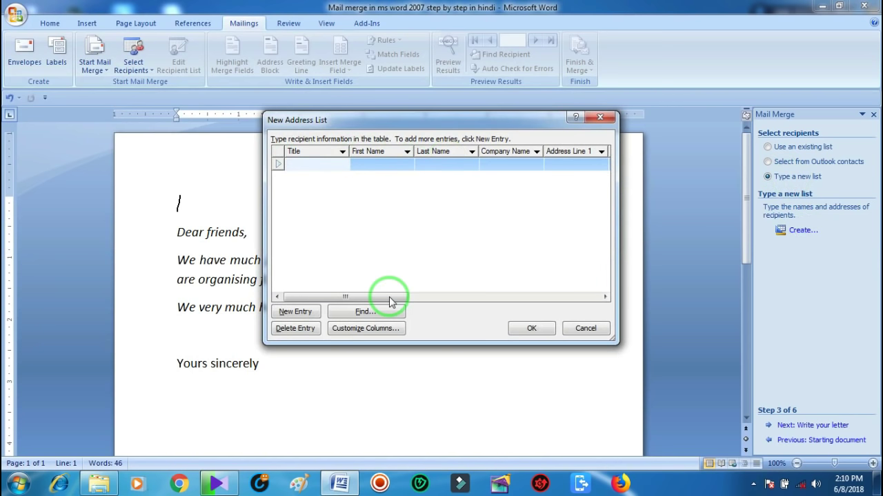
drag(401, 300, 601, 303)
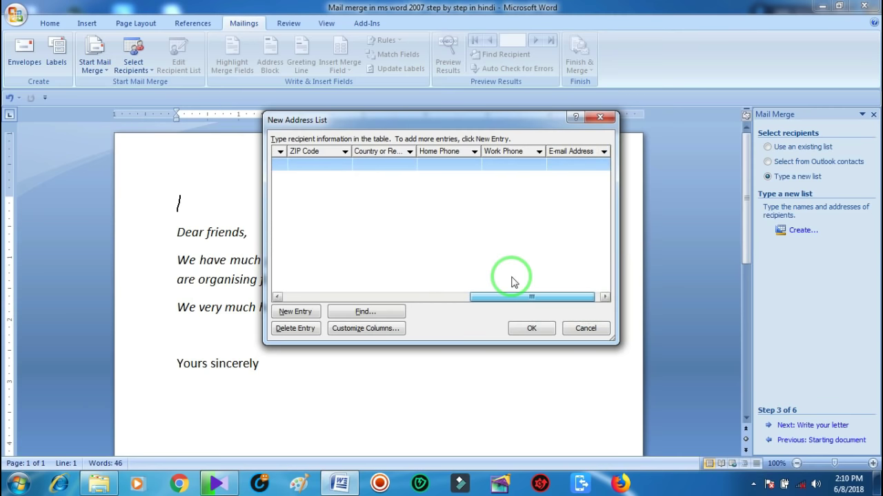
click(386, 301)
click(285, 295)
click(350, 233)
click(404, 322)
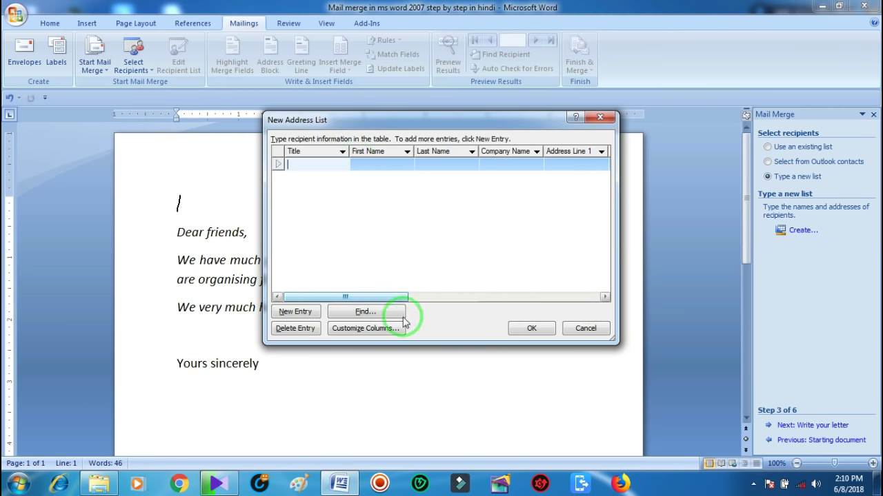
- In Customize Address List, delete the Title, Address Line 2 and Country or Region fields
click(361, 328)
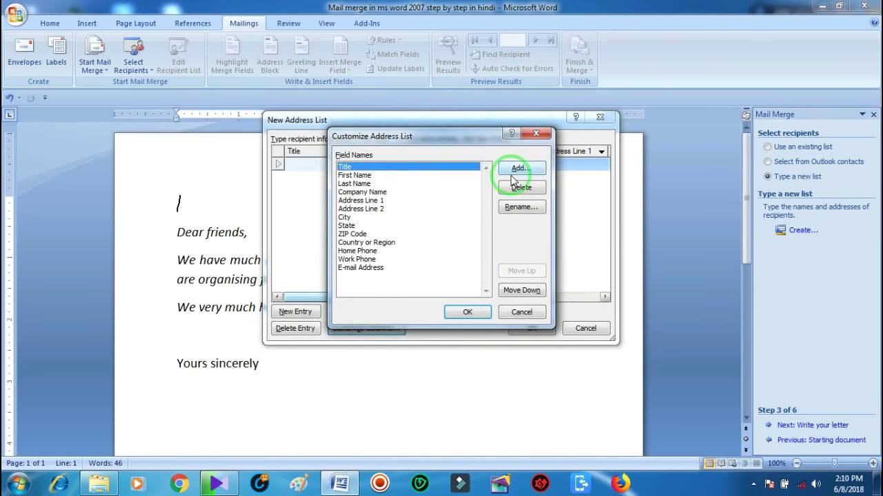
key(Delete)
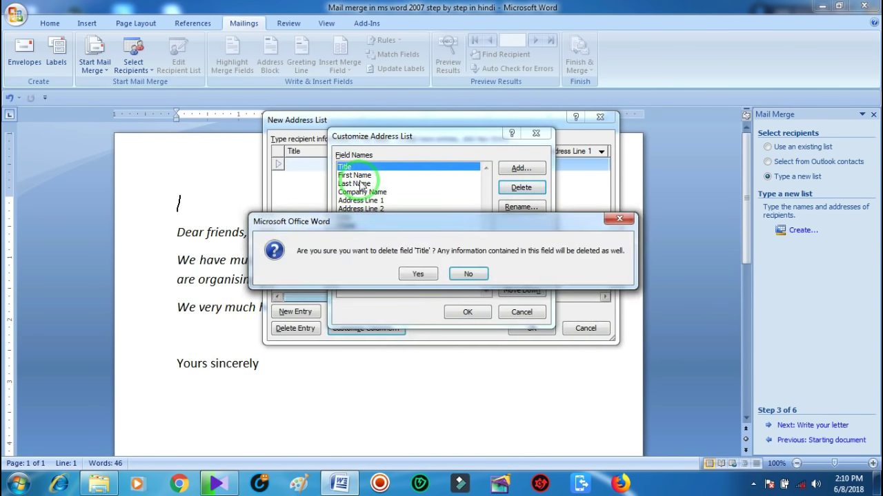
click(418, 274)
click(348, 177)
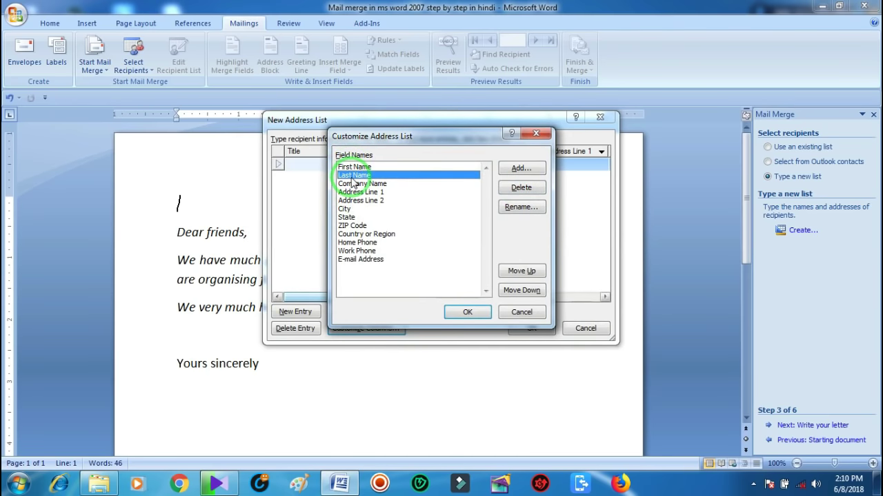
click(362, 184)
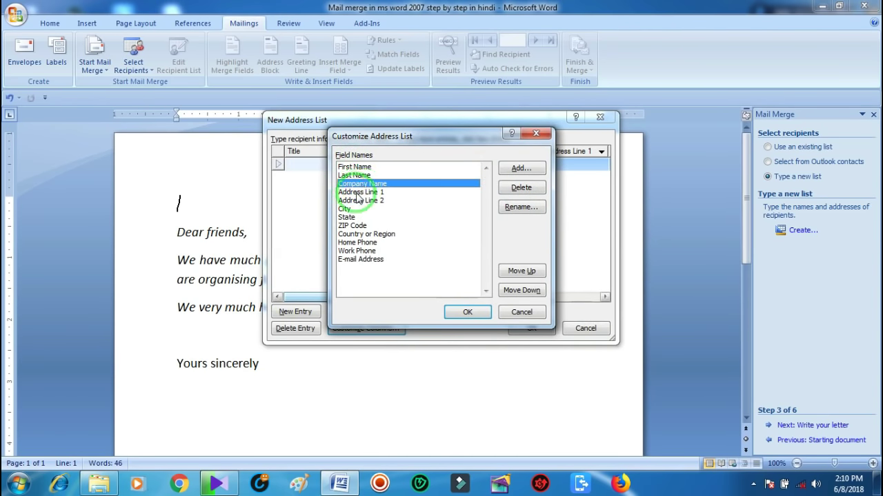
click(359, 199)
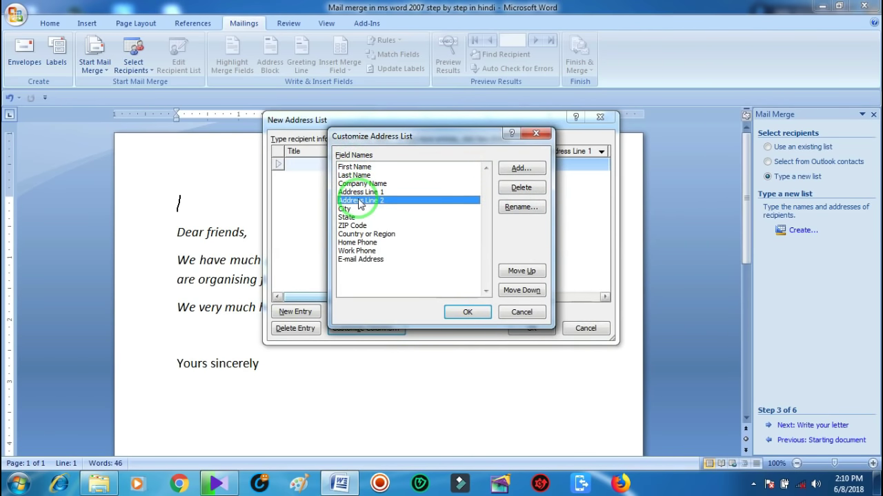
click(522, 188)
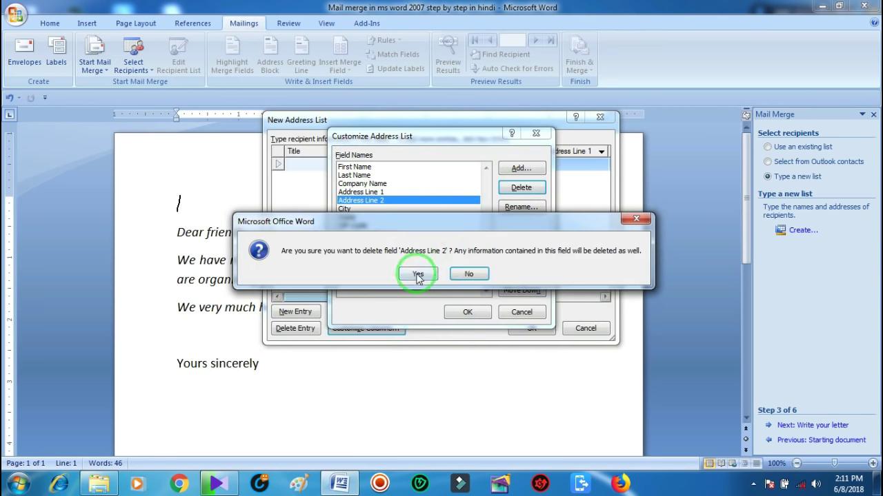
click(418, 275)
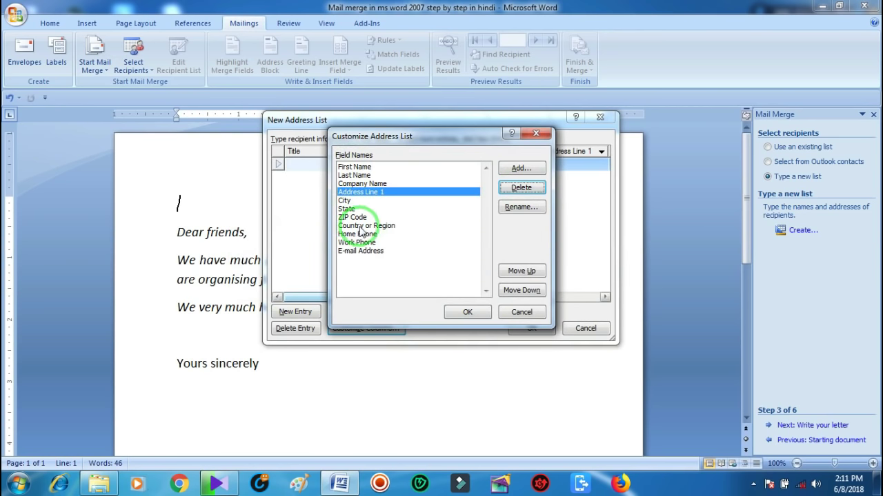
click(362, 227)
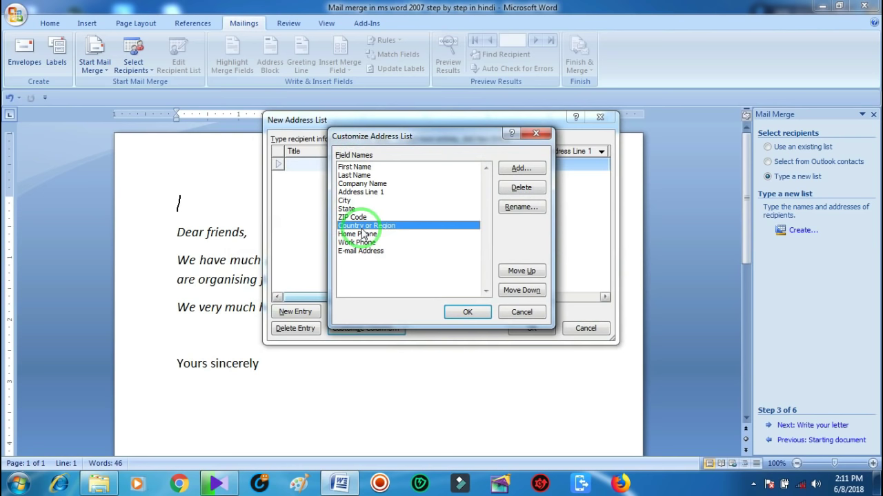
click(513, 189)
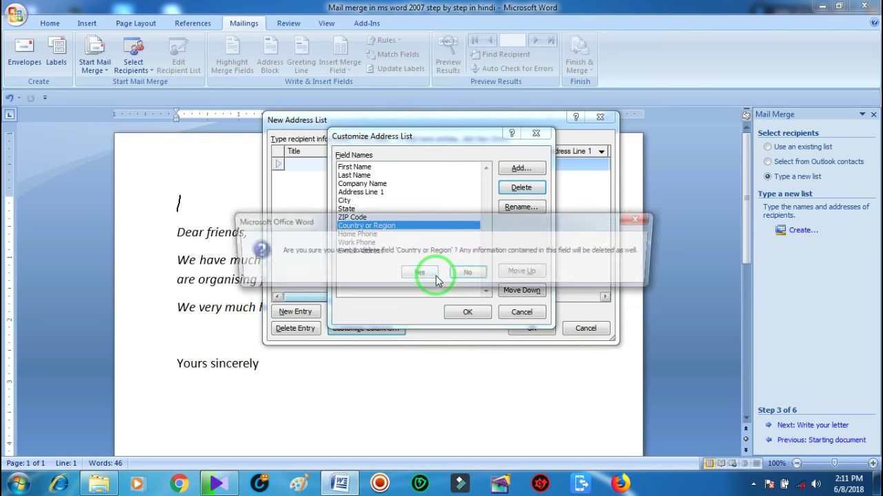
click(431, 274)
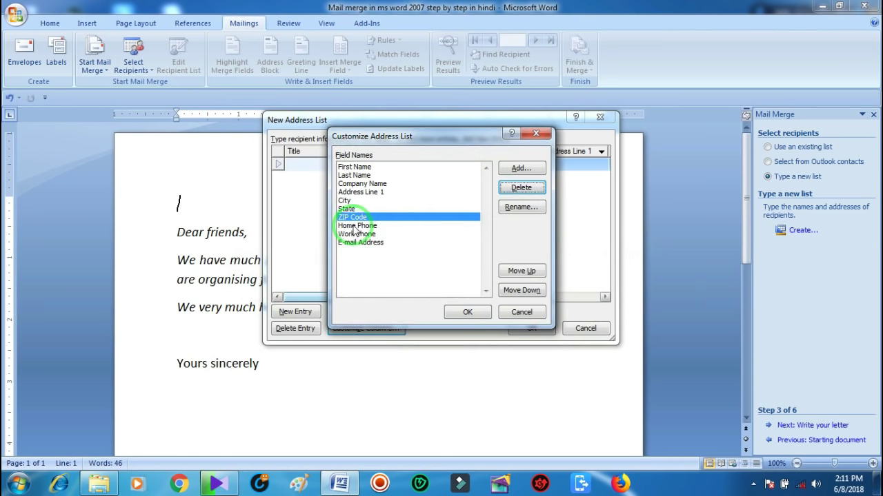
- Delete the Home Phone and Last Name fields
click(361, 227)
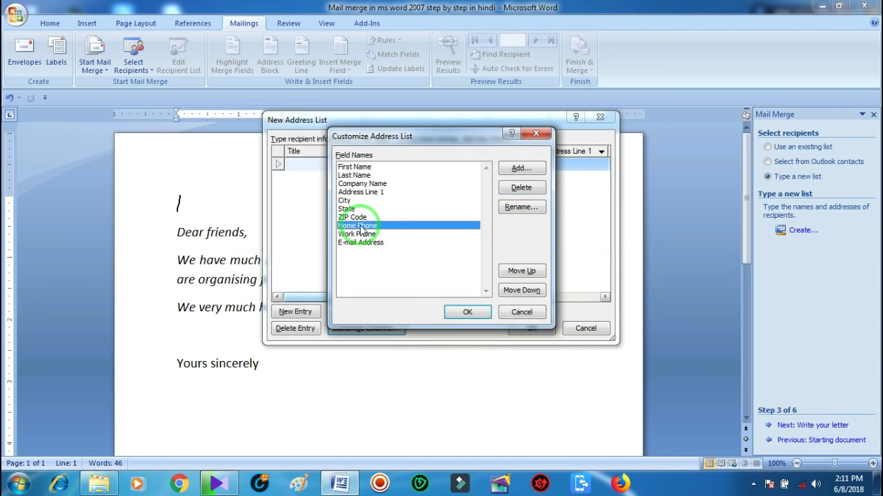
click(522, 191)
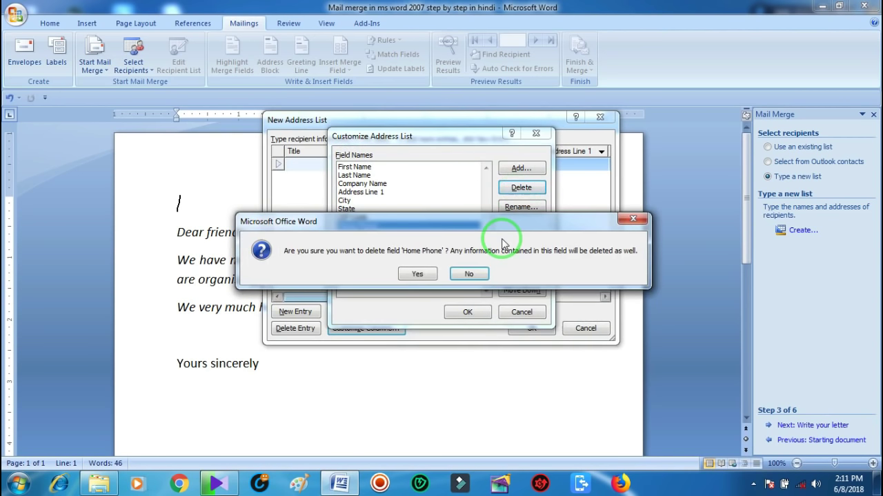
click(418, 274)
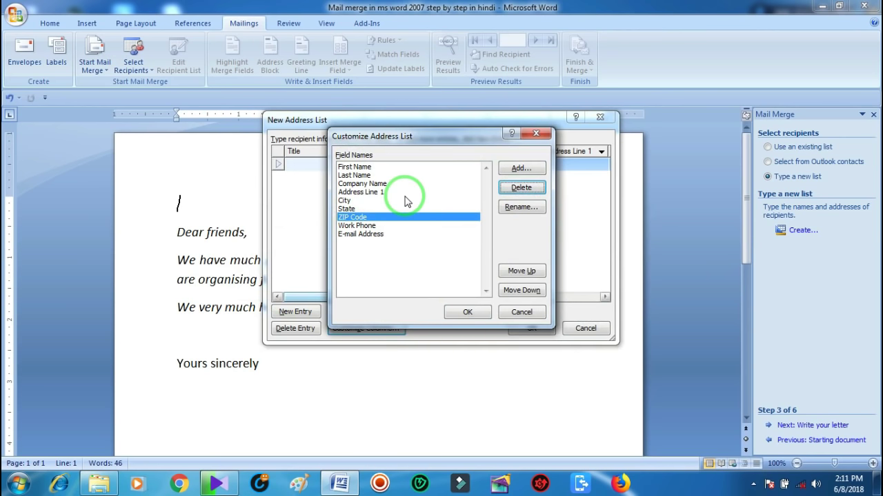
click(352, 176)
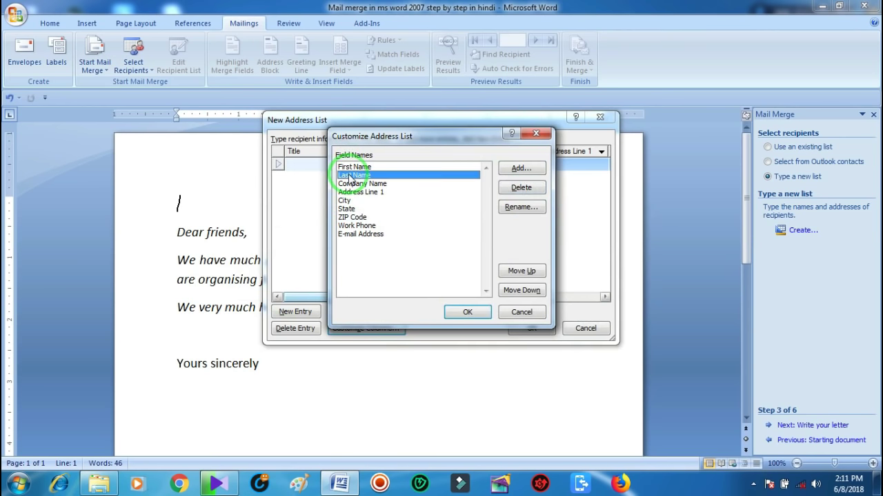
click(516, 190)
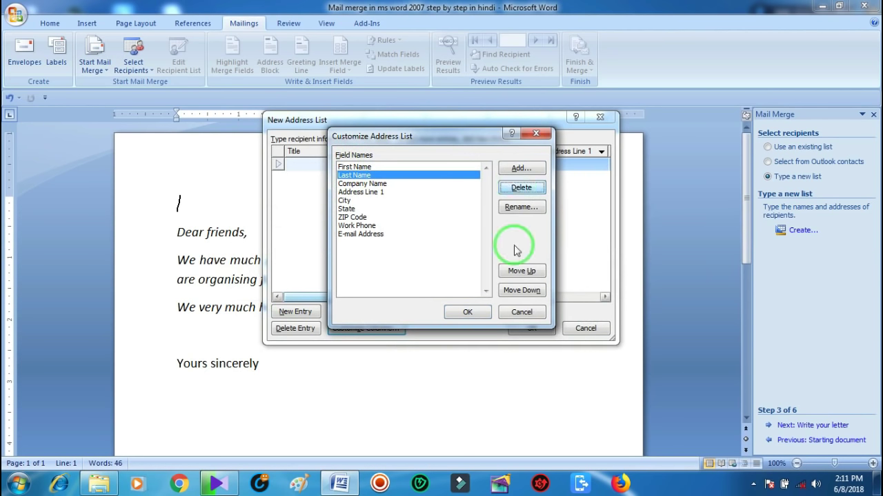
click(417, 275)
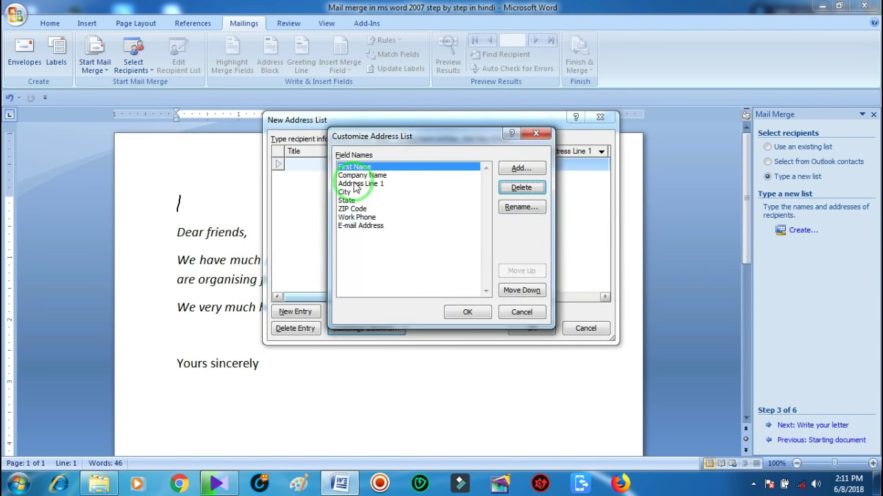
- Rename the First Name field to 'Name', fixing the invalid-name error along the way
click(521, 207)
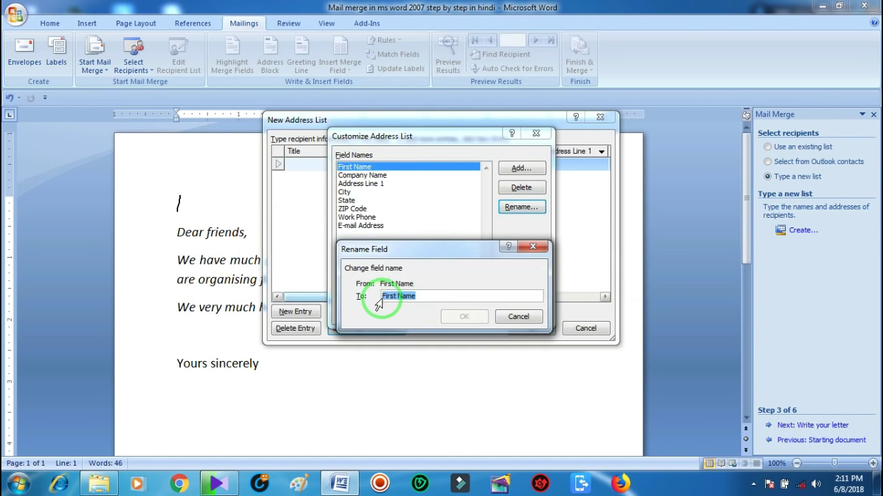
click(399, 297)
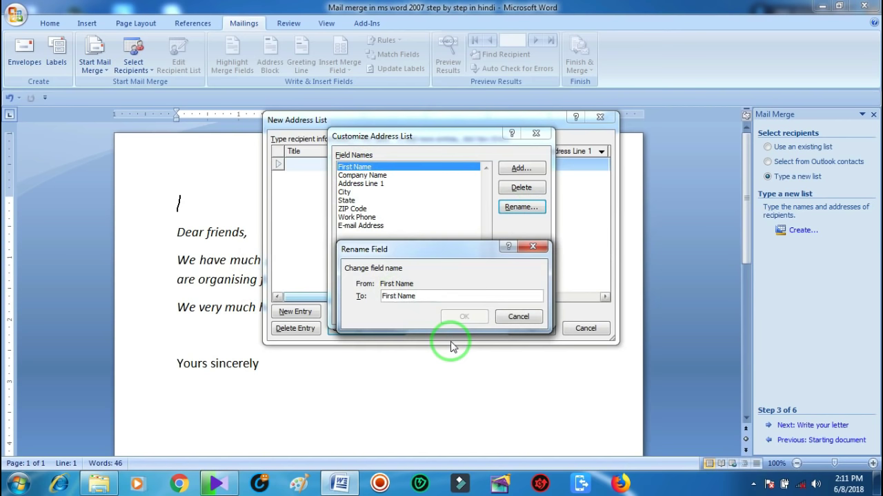
key(BackSpace)
key(BackSpace)
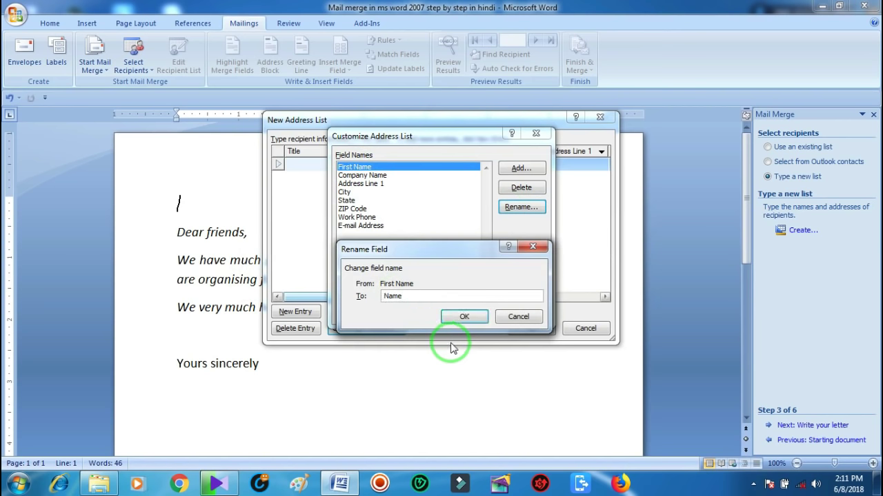
click(464, 318)
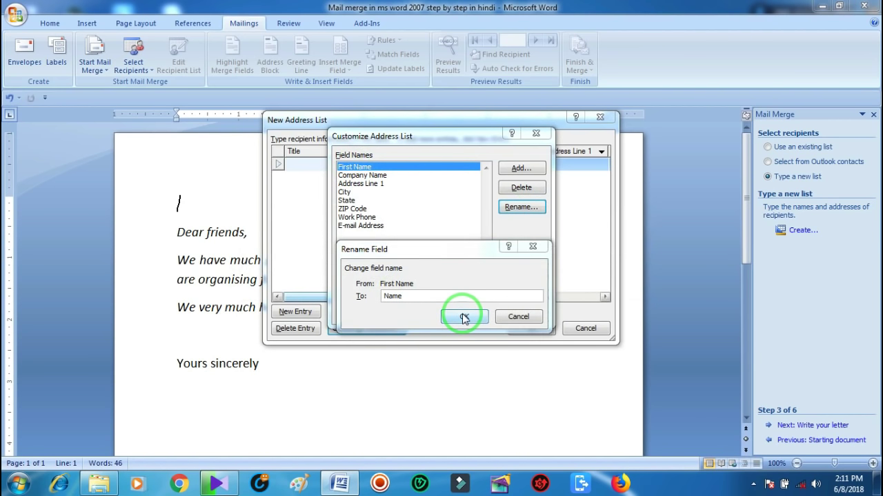
click(437, 271)
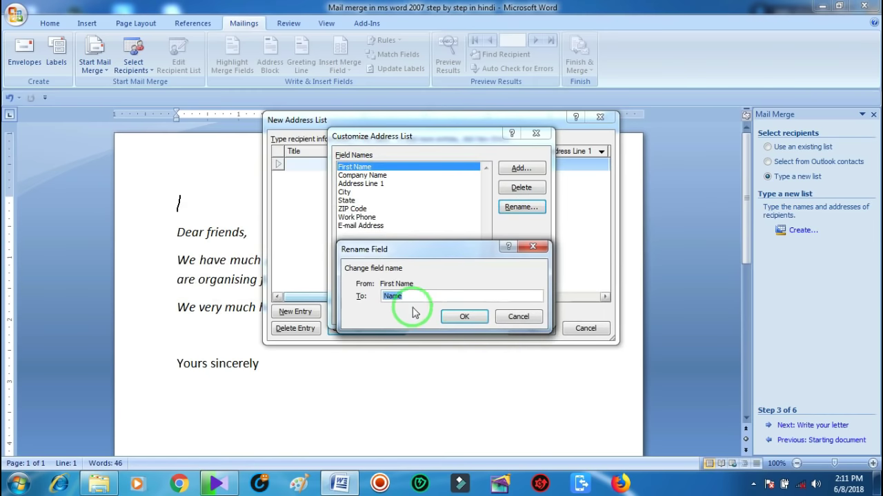
click(391, 297)
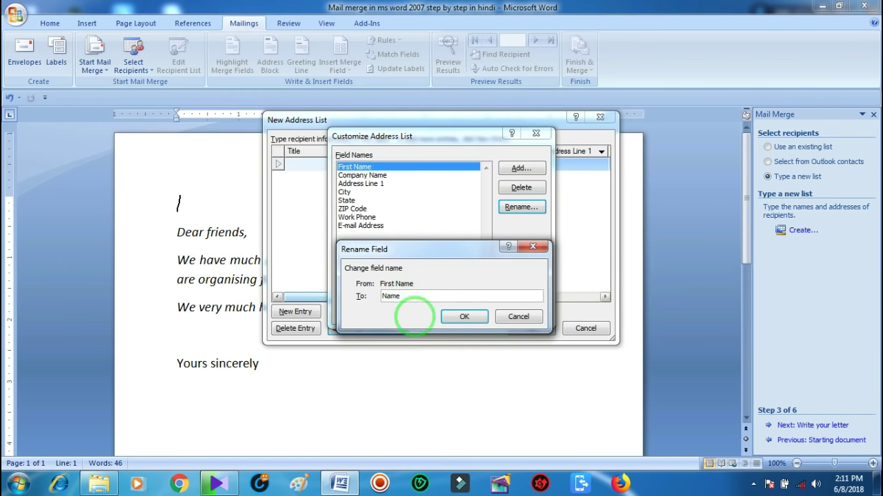
click(466, 319)
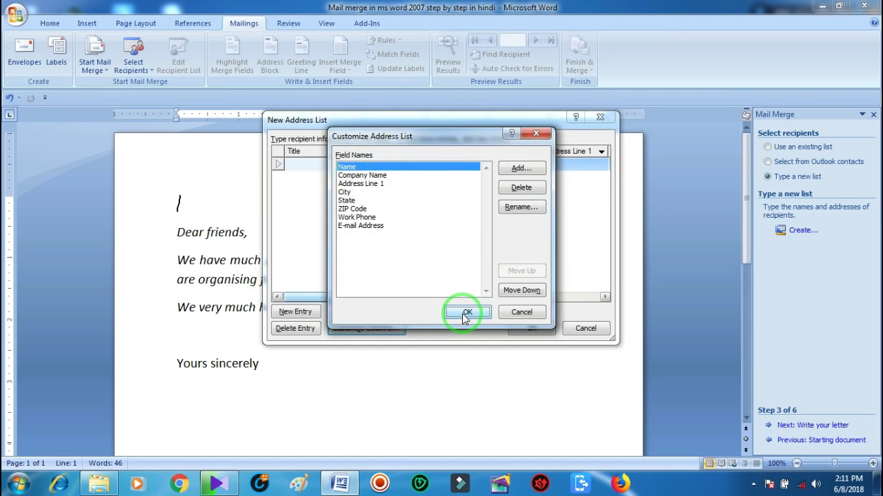
- Delete the E-mail Address and State fields and close Customize Address List with OK
click(363, 226)
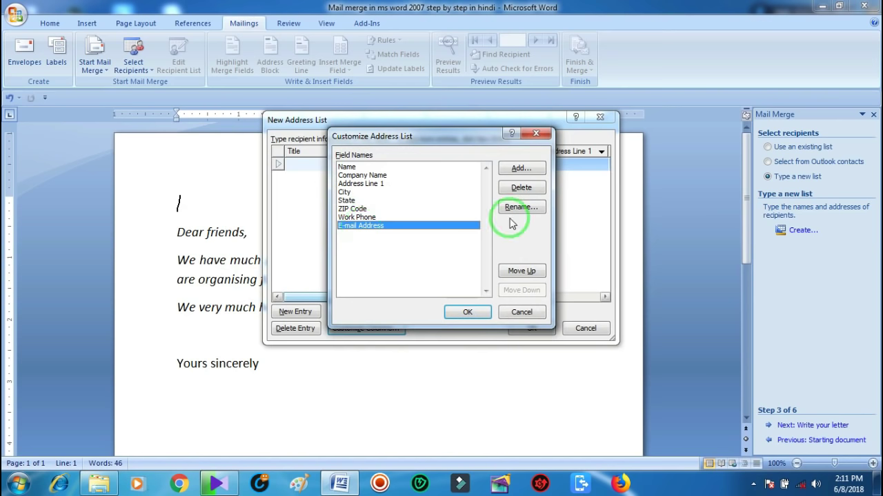
click(521, 187)
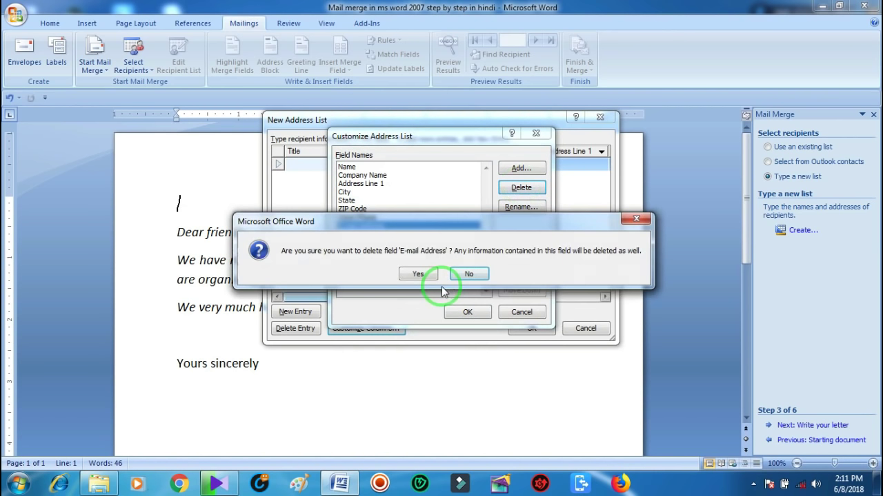
click(419, 275)
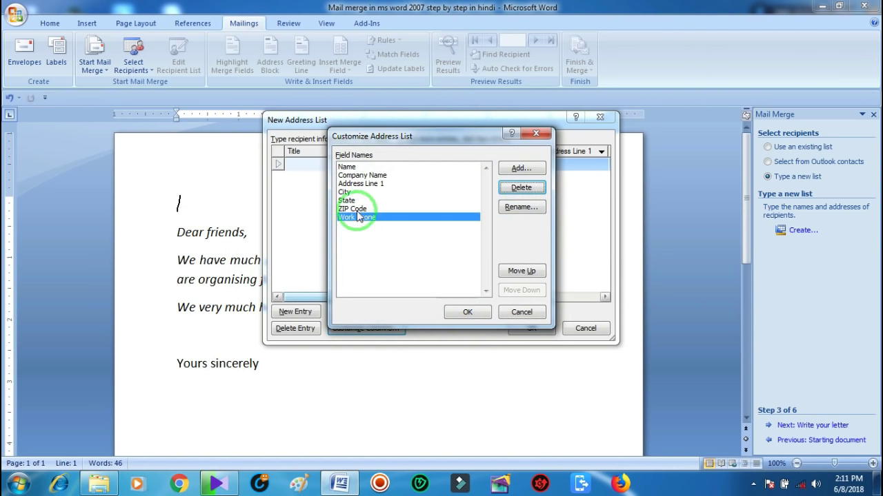
click(352, 210)
click(346, 200)
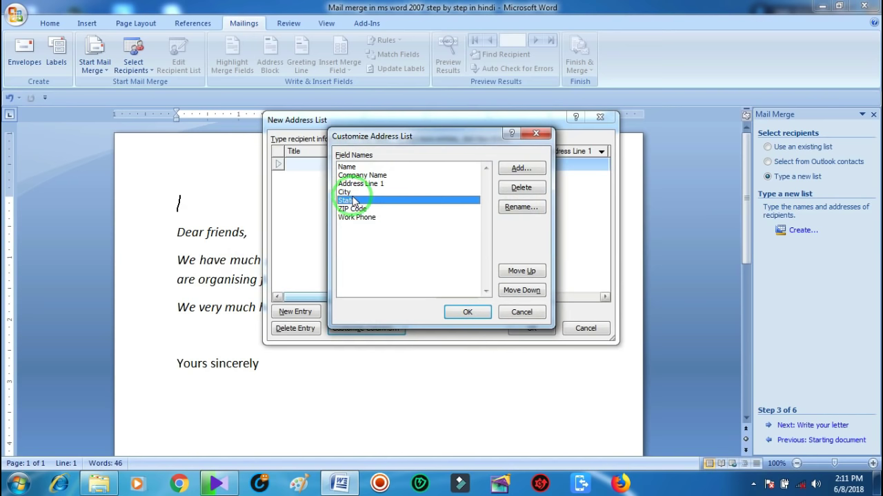
click(507, 188)
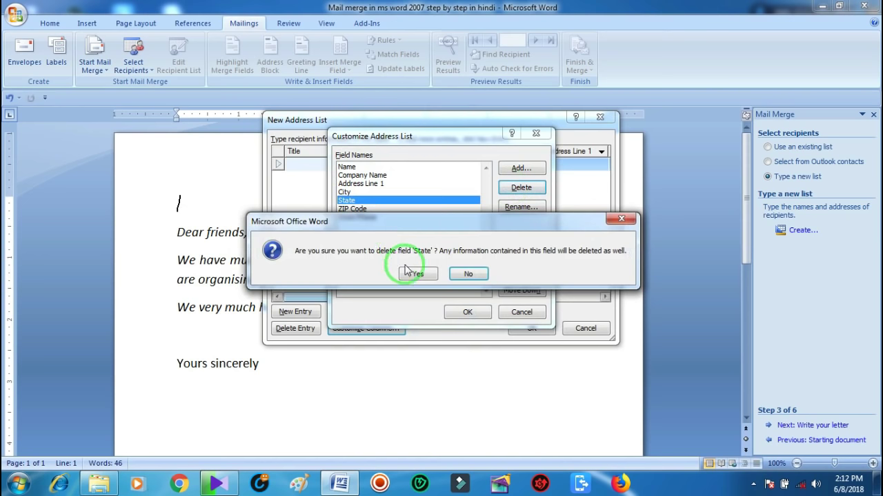
click(412, 276)
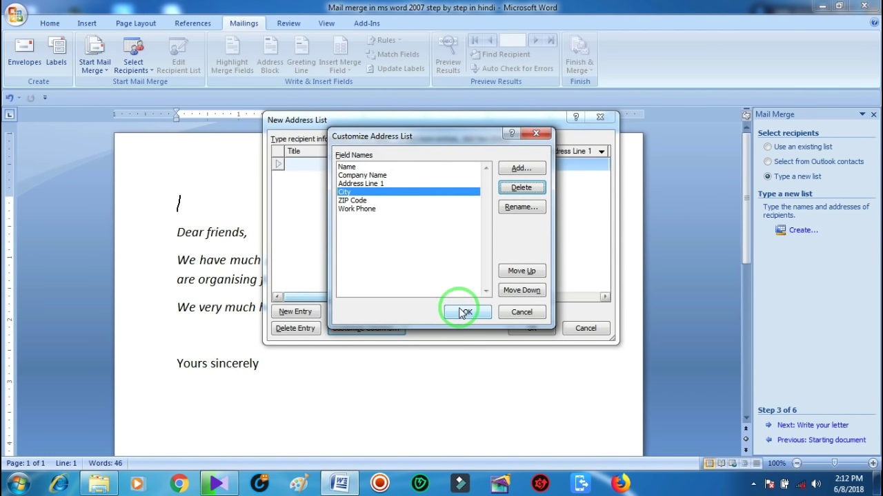
click(464, 312)
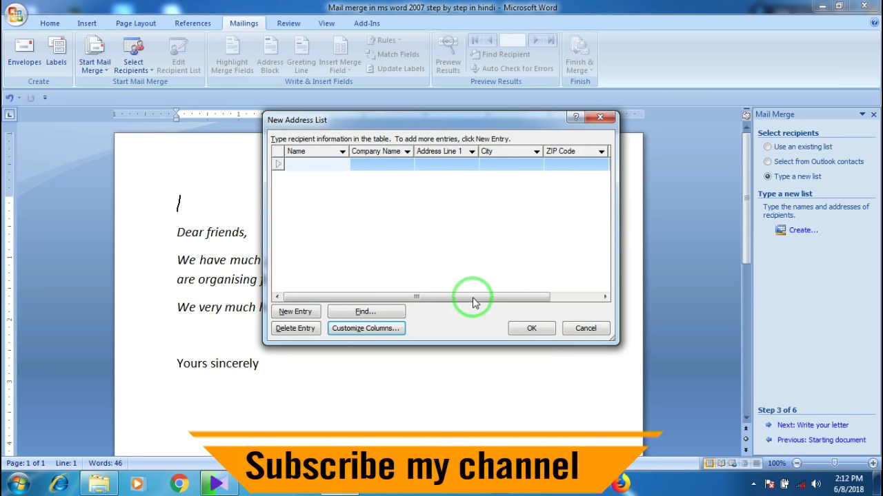
- Scroll the New Address List columns and begin typing in the first Name cell
drag(473, 298, 557, 300)
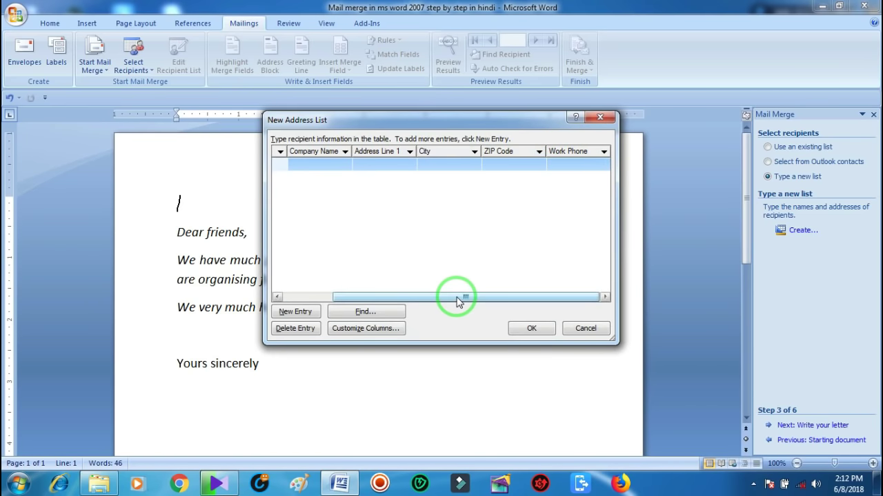
drag(457, 301, 349, 297)
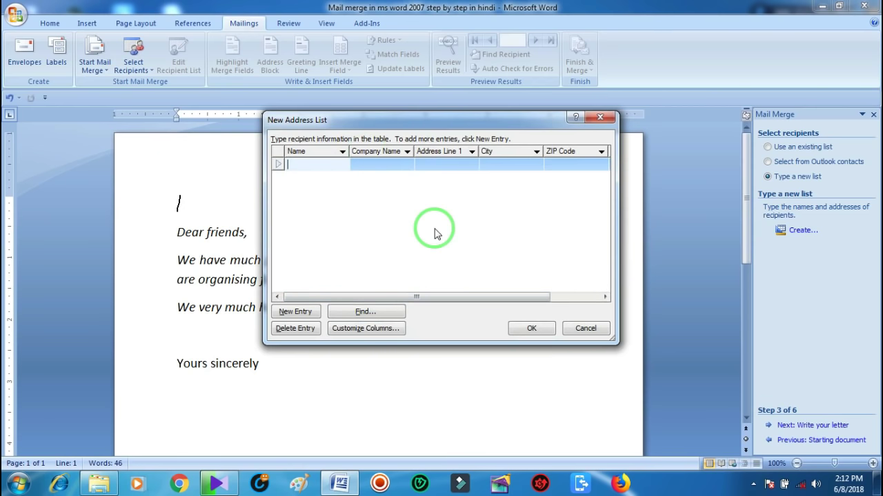
click(333, 163)
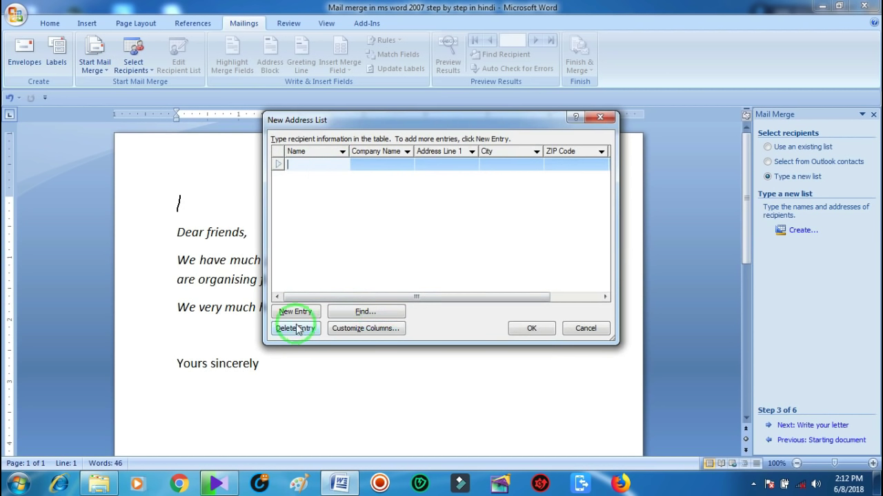
click(309, 164)
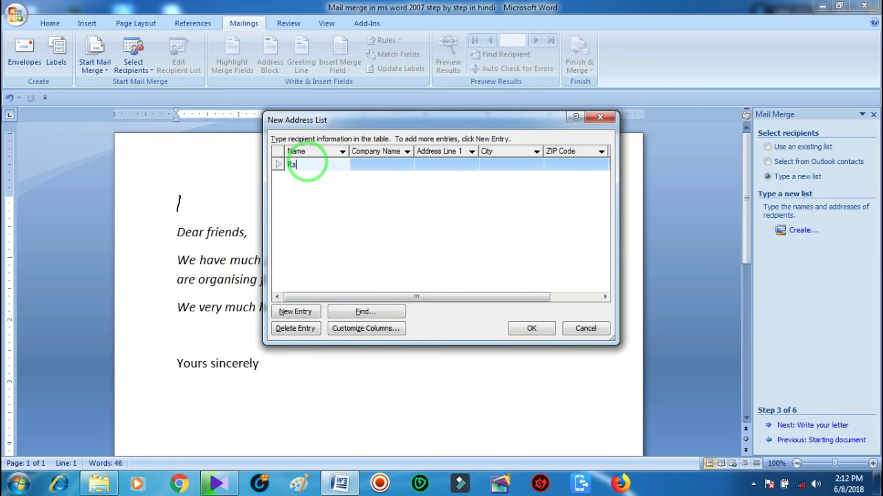
- Complete the current row with address 'lkj' and ZIP 7833, then start a new row
click(308, 166)
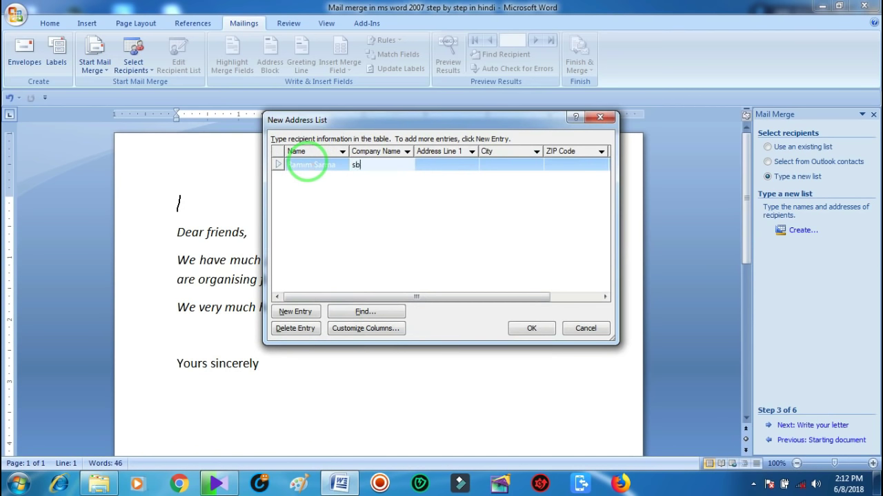
text(i)
key(Tab)
text(lkj)
key(Tab)
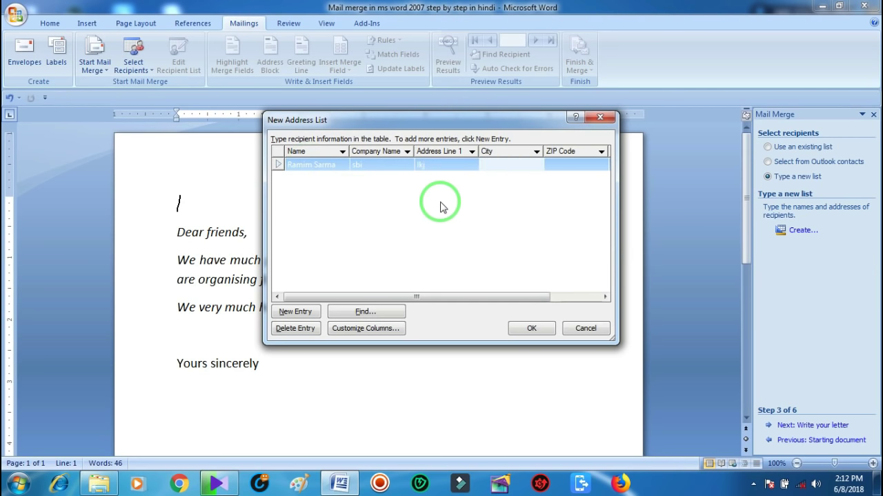
key(Tab)
text(78)
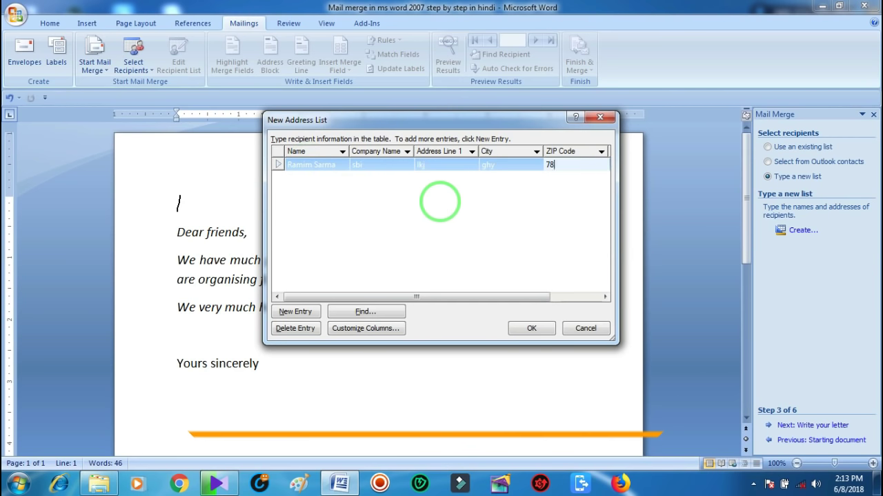
text(33)
key(Tab)
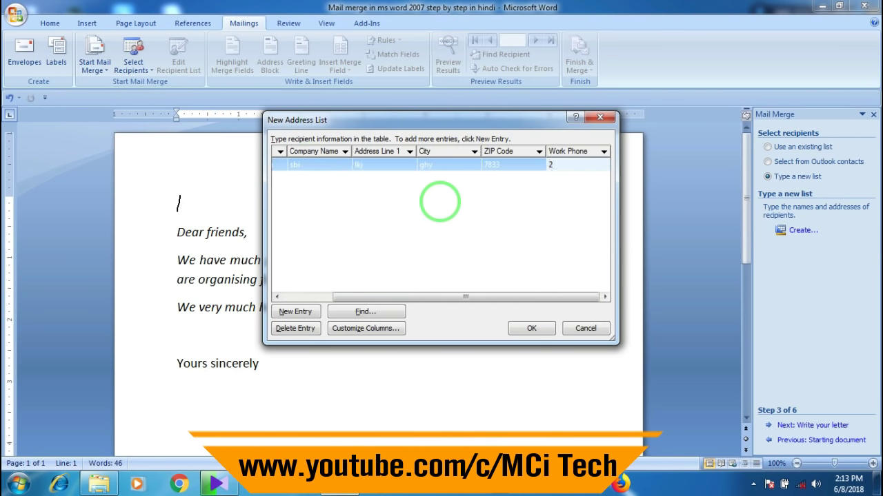
key(Tab)
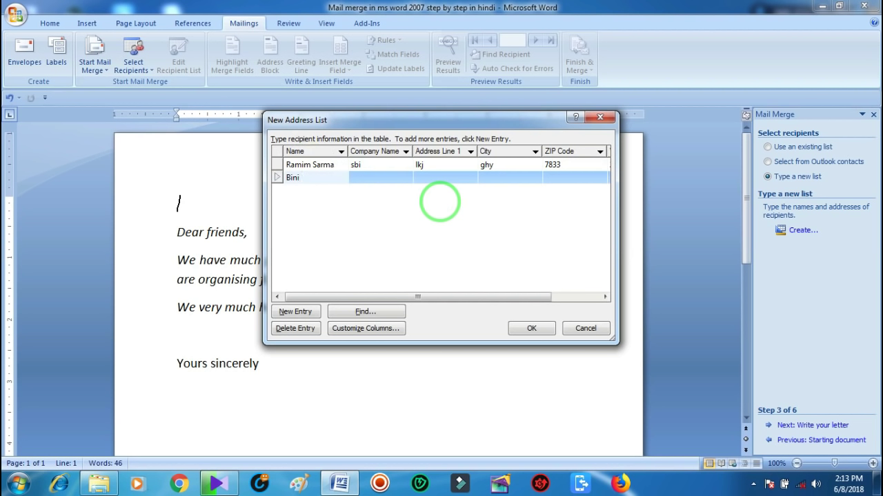
- Fill the second recipient's fields, entering 'ghy' in the address
key(Tab)
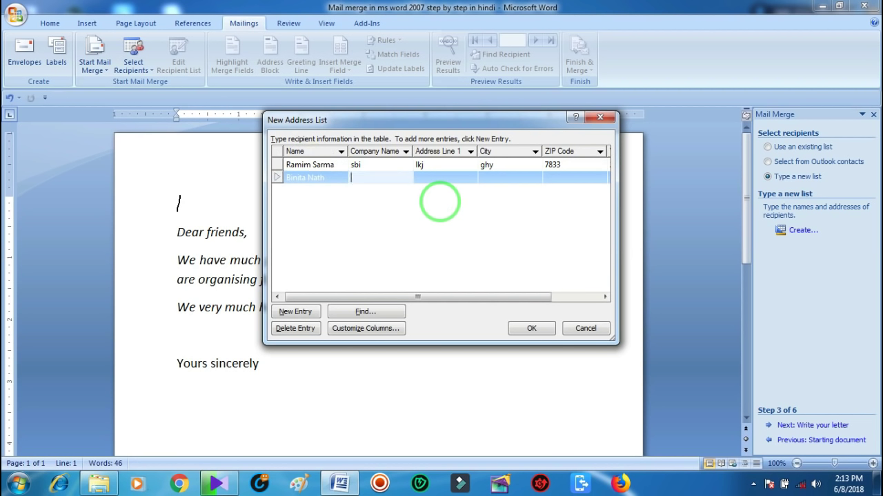
key(Tab)
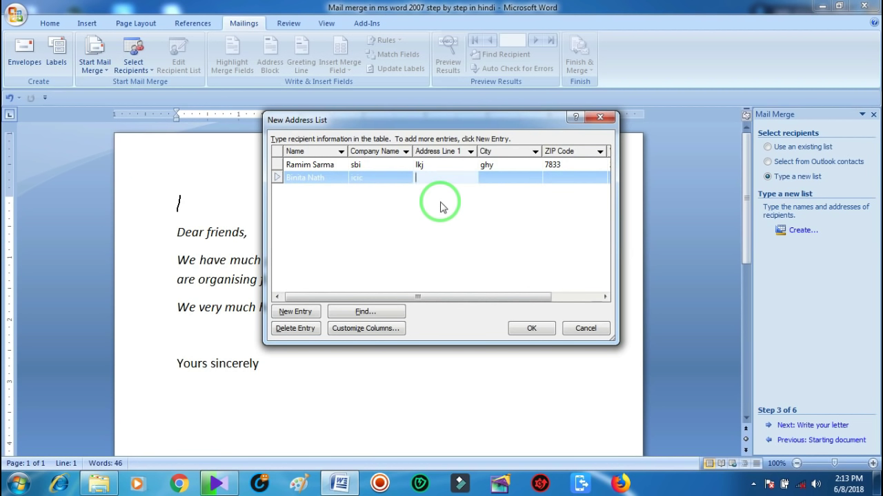
key(Tab)
text(ghy)
key(Tab)
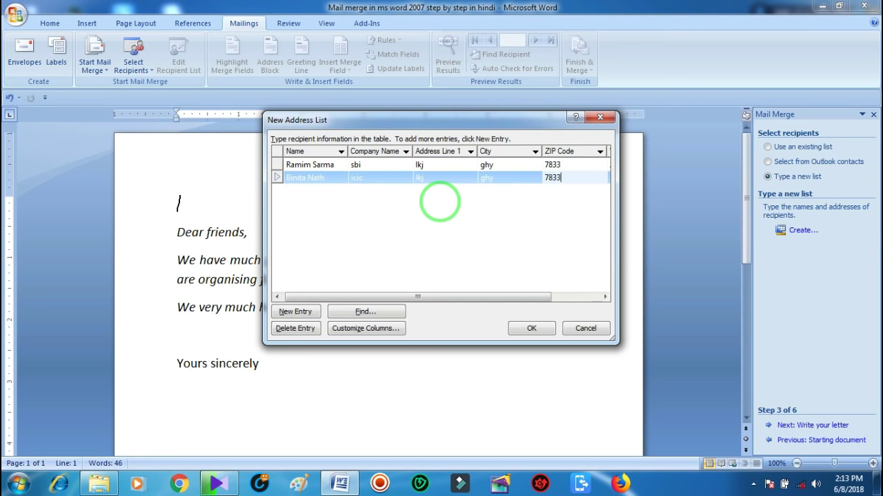
key(Tab)
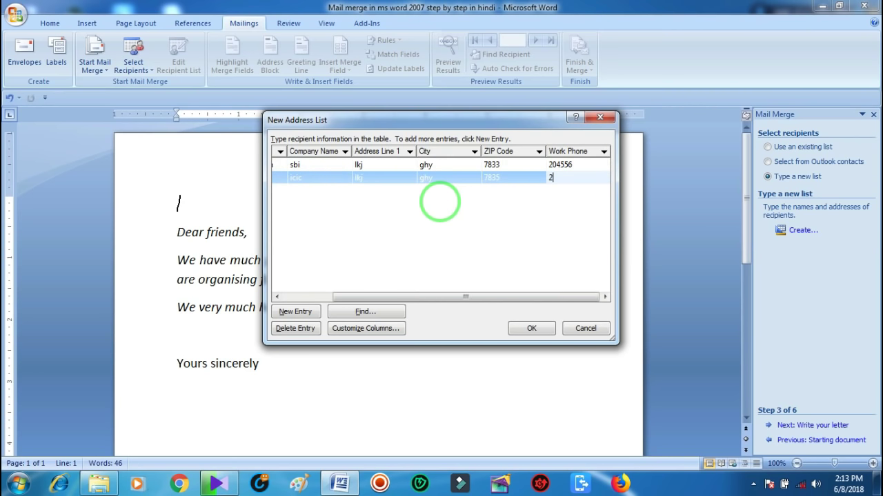
- Add a third recipient with company kk, city blp and ZIP 7482
click(295, 312)
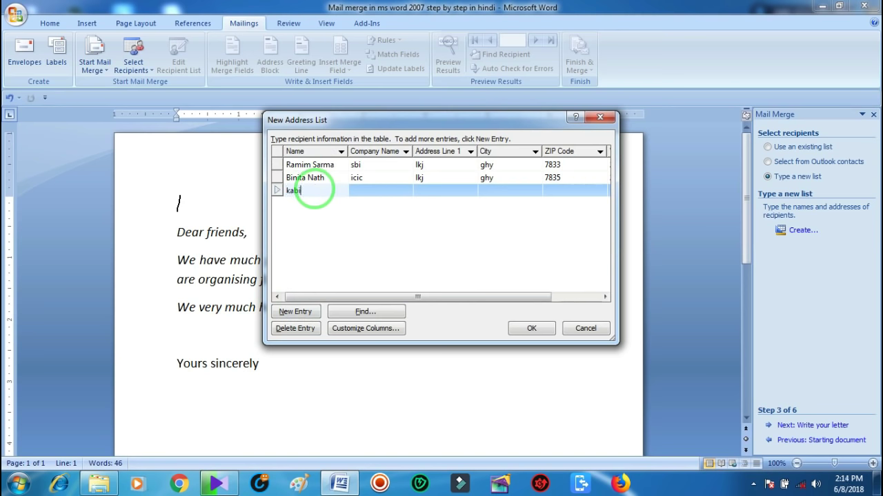
text(y)
key(Tab)
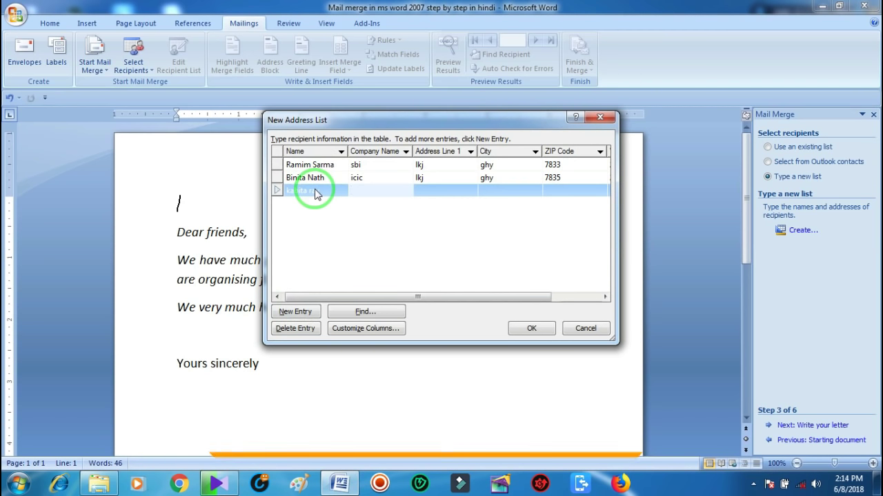
text(kklp)
key(Tab)
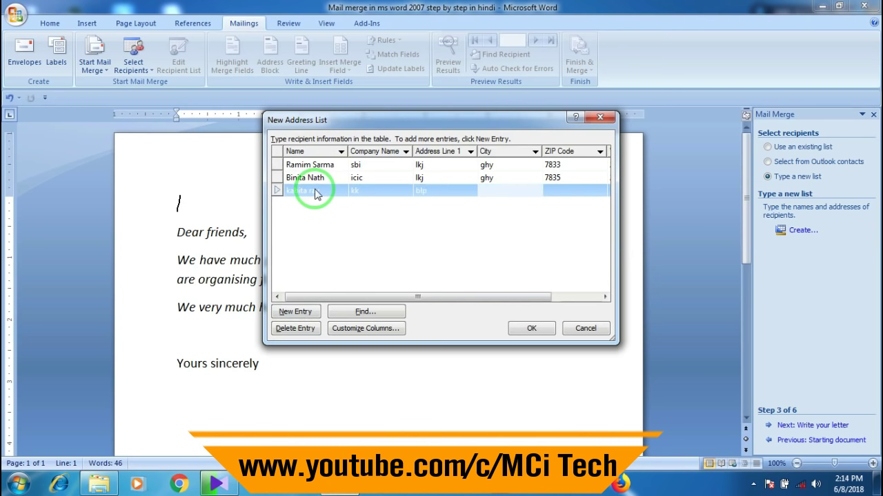
key(Tab)
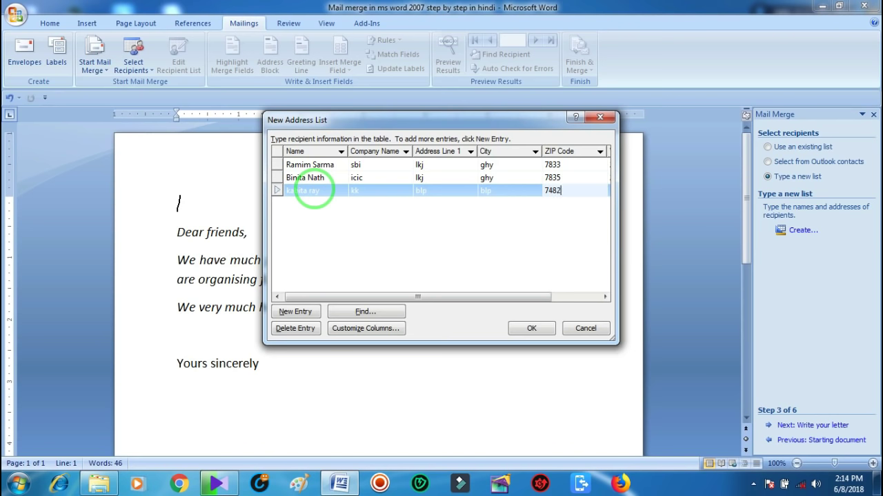
key(Tab)
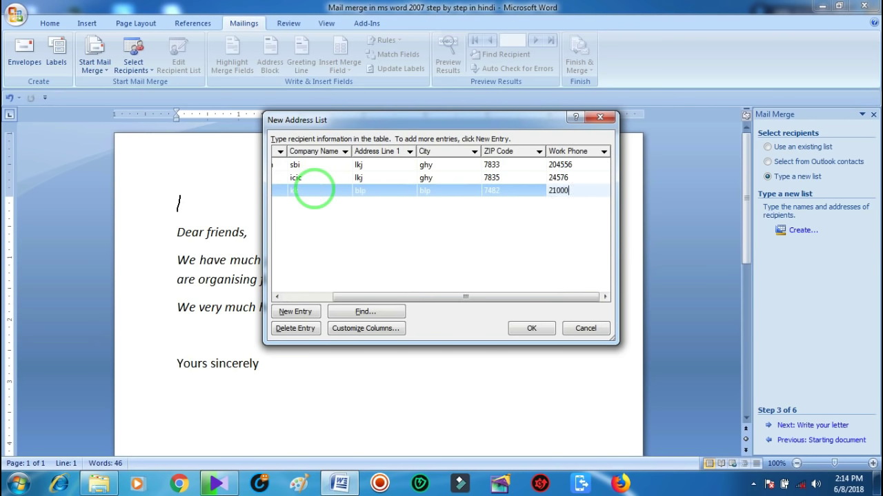
key(Tab)
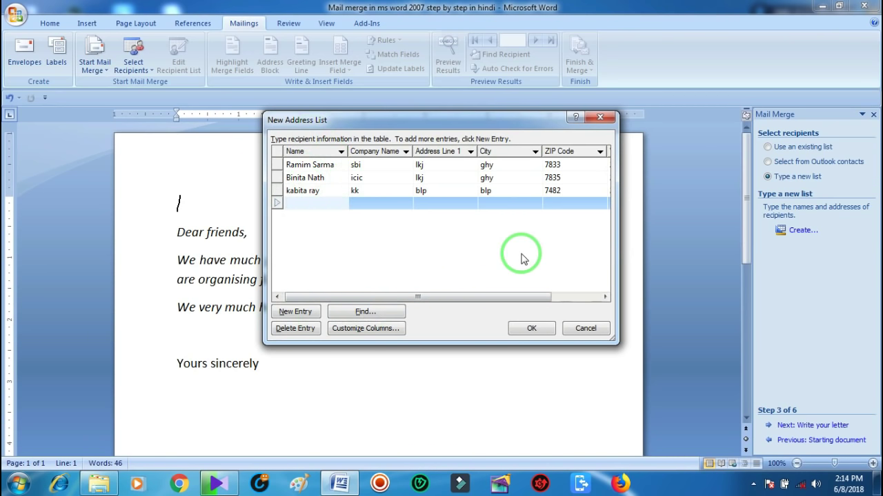
- Close the address list and save it to the Desktop as 'Friend list'
click(534, 329)
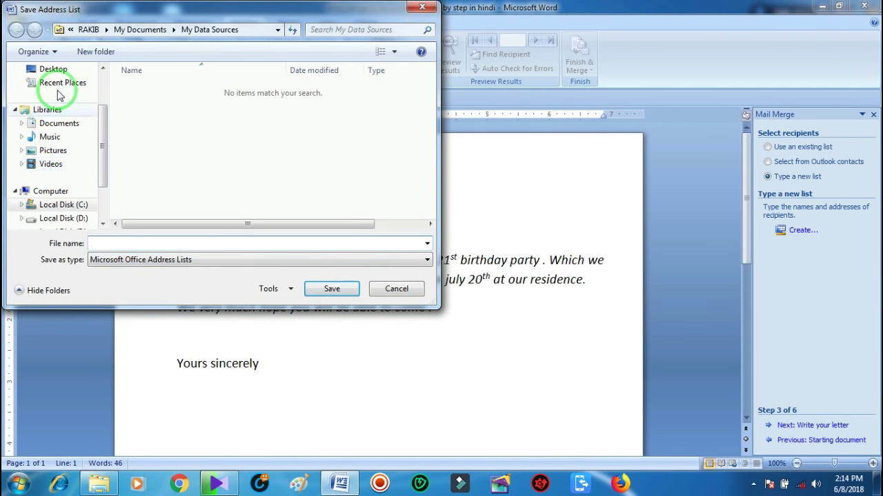
click(103, 82)
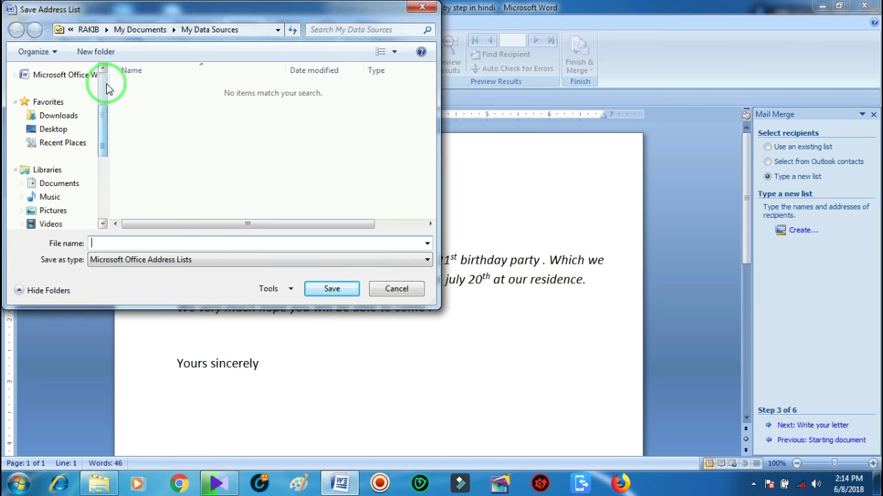
click(61, 131)
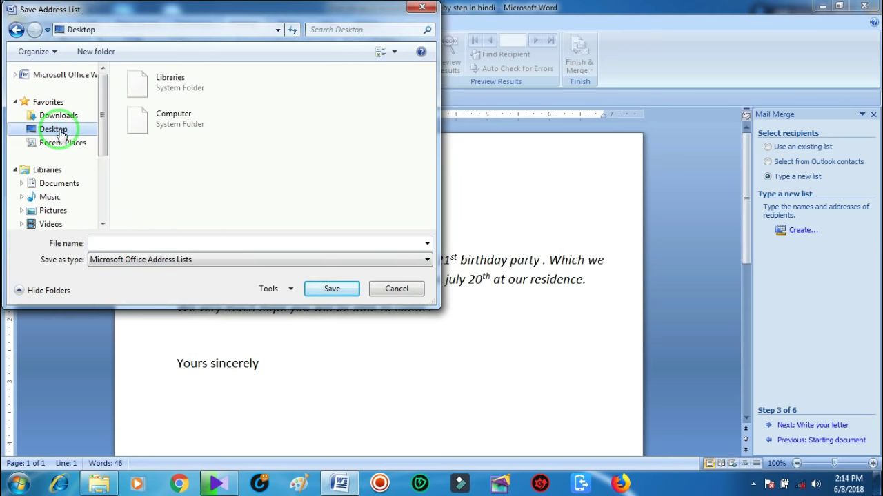
click(202, 393)
click(215, 484)
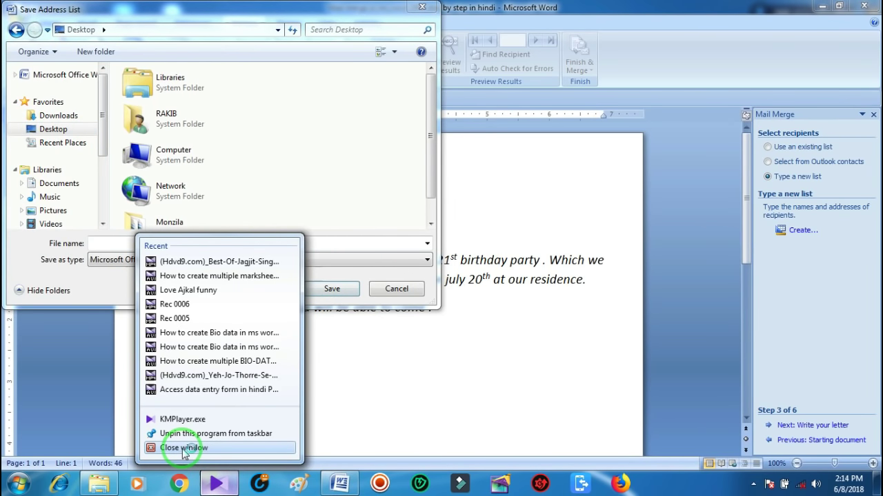
click(184, 449)
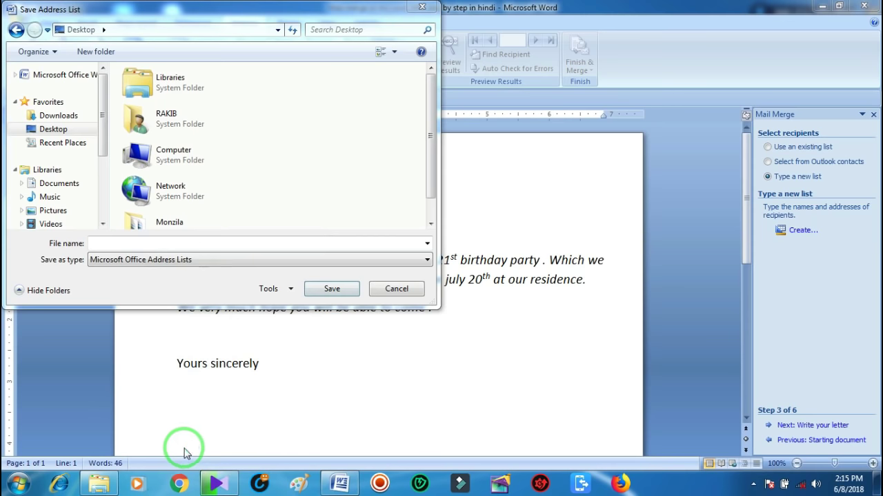
click(195, 209)
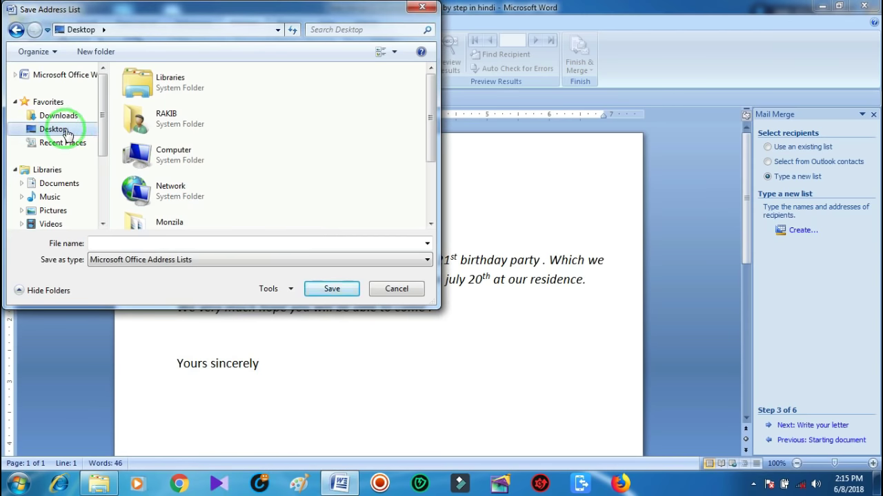
click(109, 243)
text(Friend list)
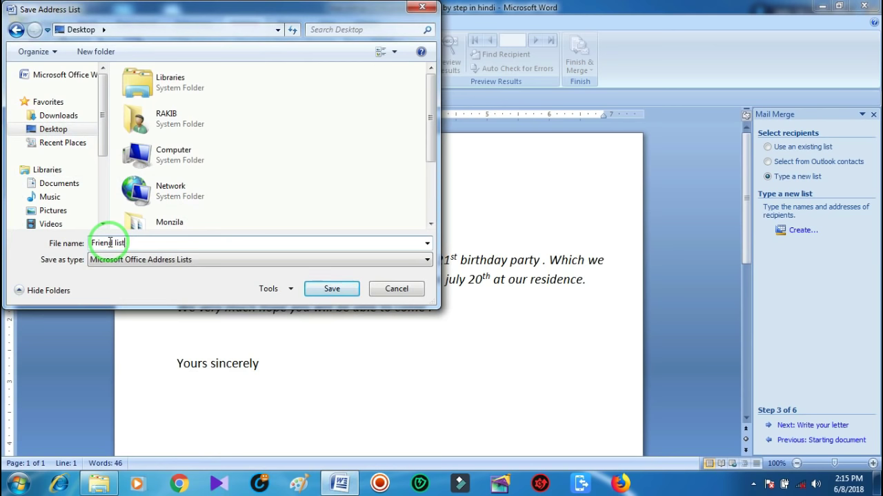
click(321, 289)
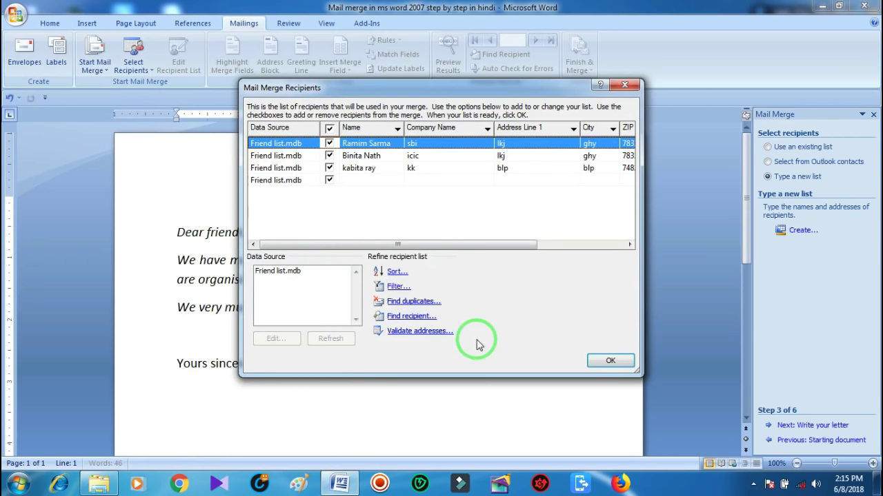
- Open Friend list.mdb's entries for editing and review the three recipients without changing anything
click(293, 273)
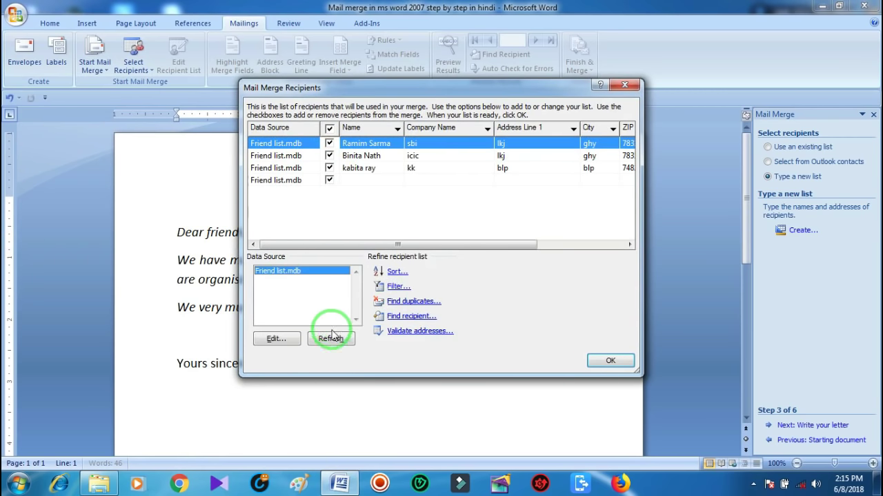
click(275, 339)
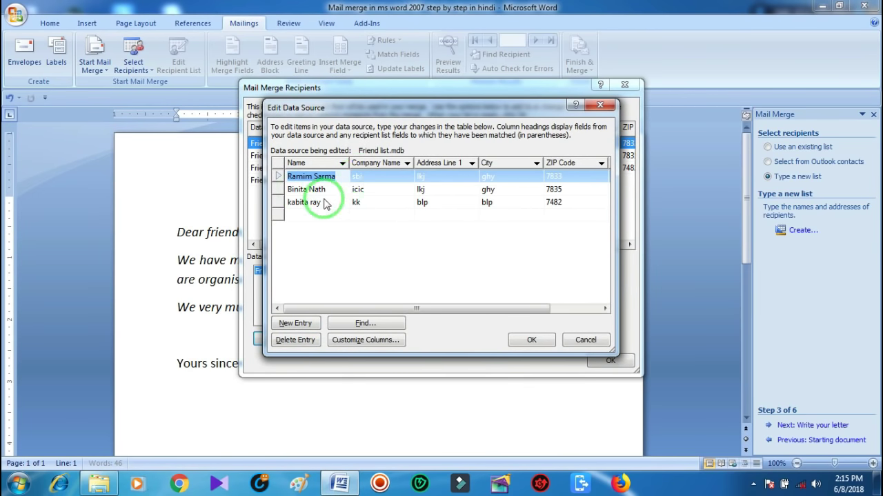
click(294, 215)
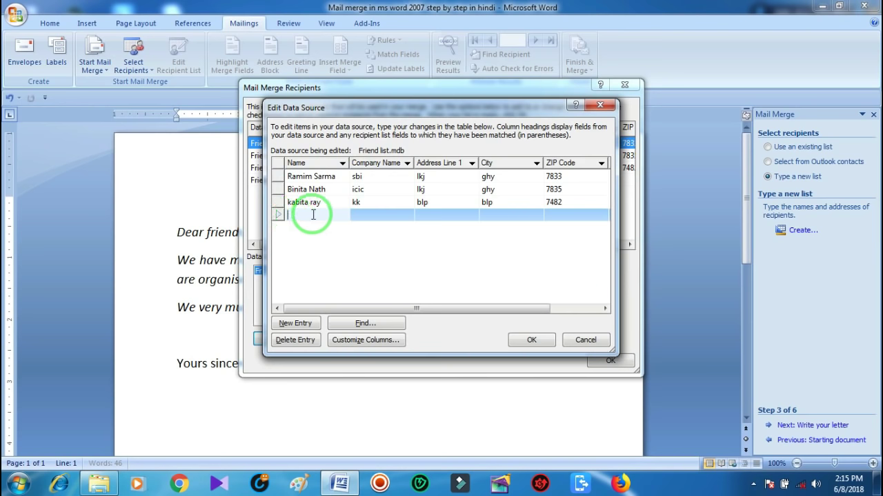
click(585, 340)
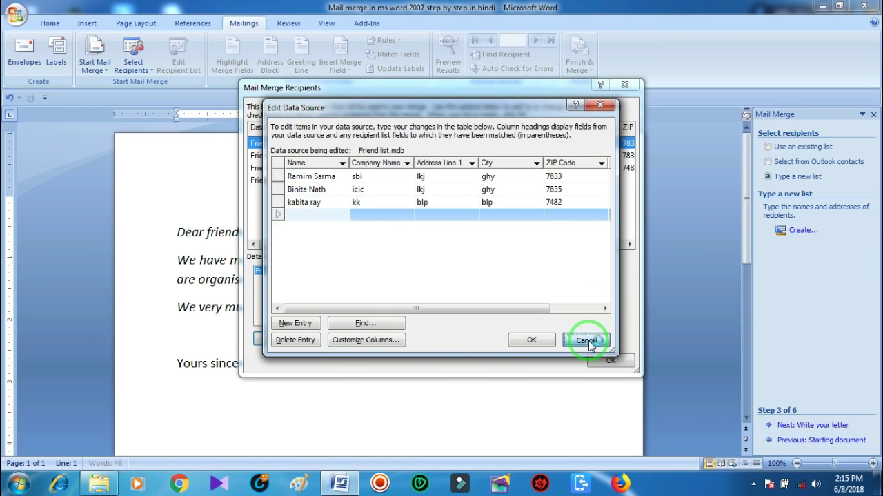
- Accept the recipient list, advance to writing the letter, and pick the full-name address block format
click(611, 361)
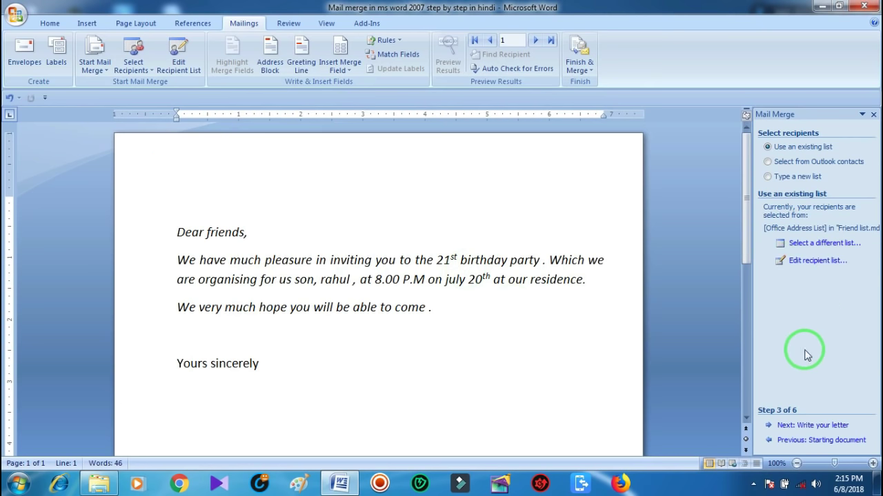
click(811, 428)
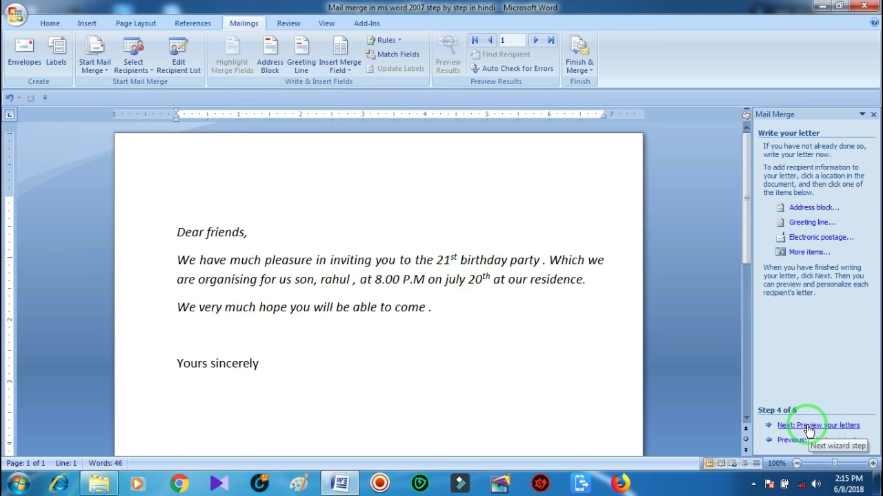
click(804, 214)
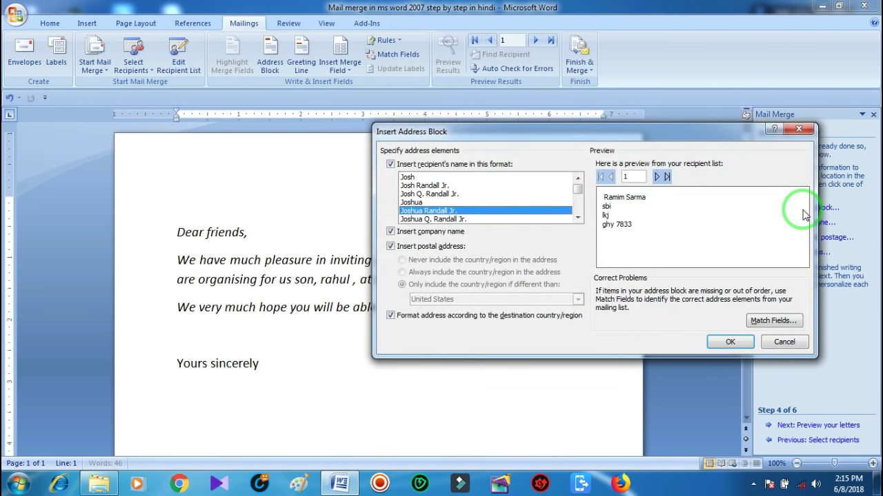
click(424, 193)
click(412, 202)
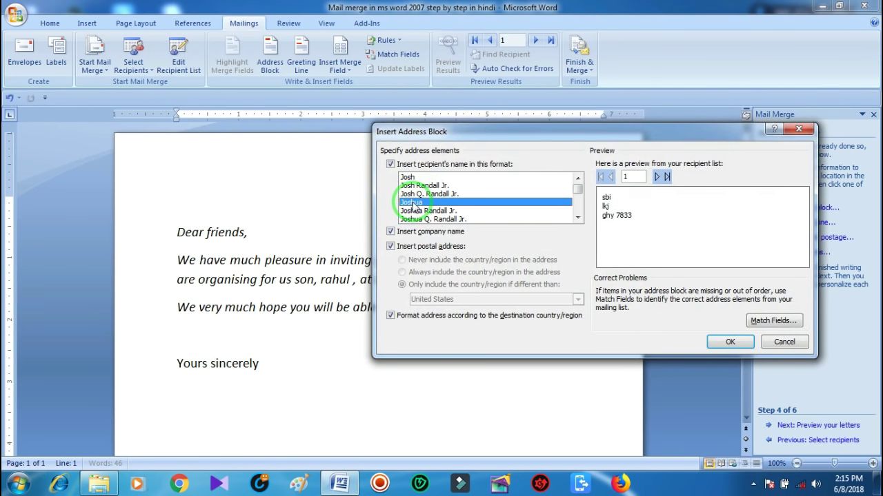
click(415, 210)
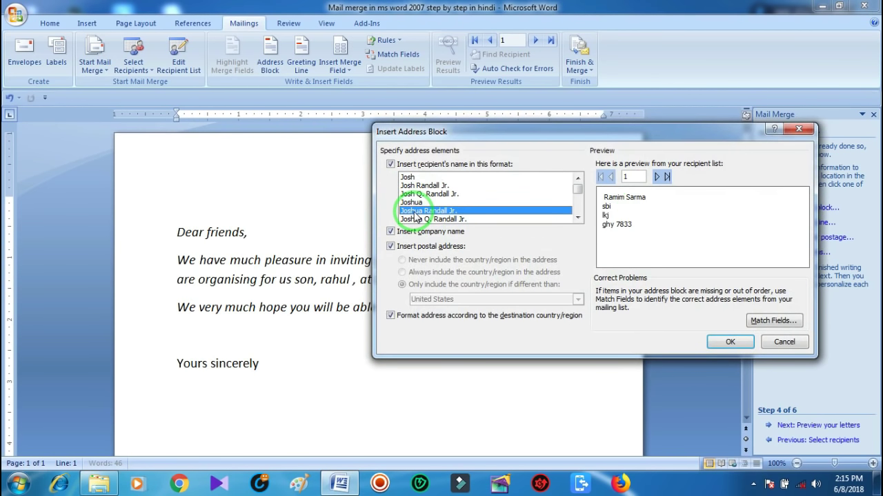
click(417, 220)
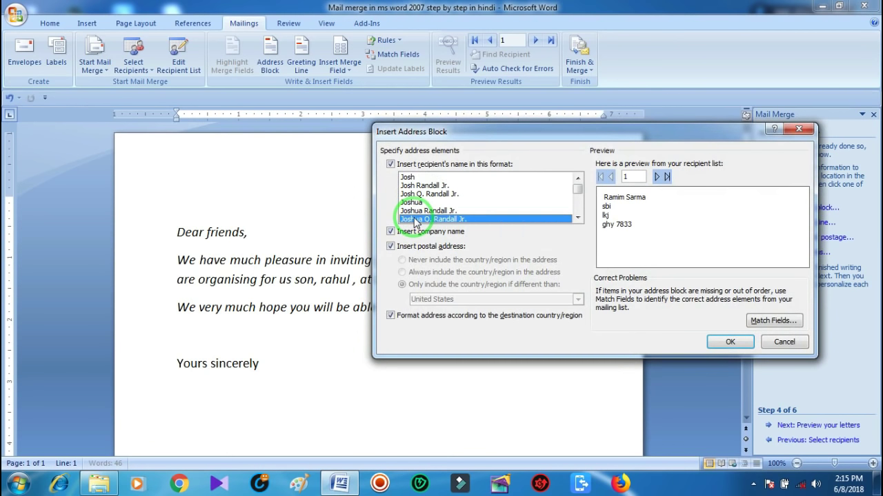
click(416, 210)
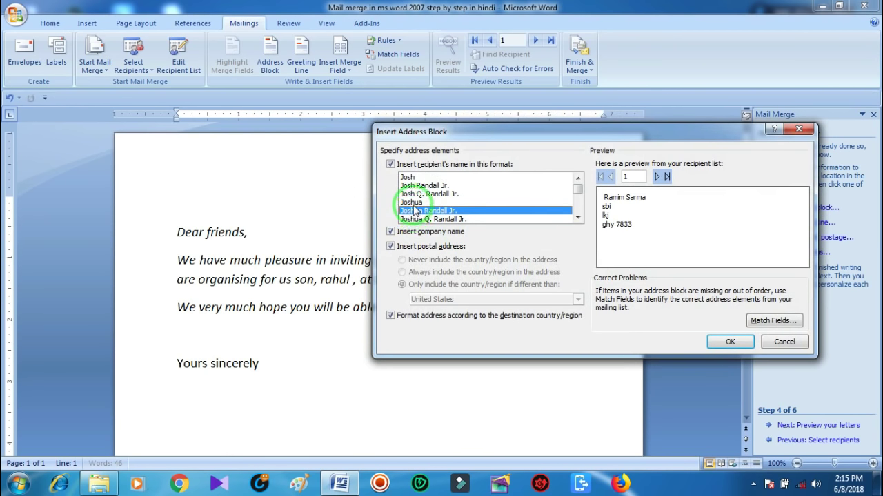
click(414, 202)
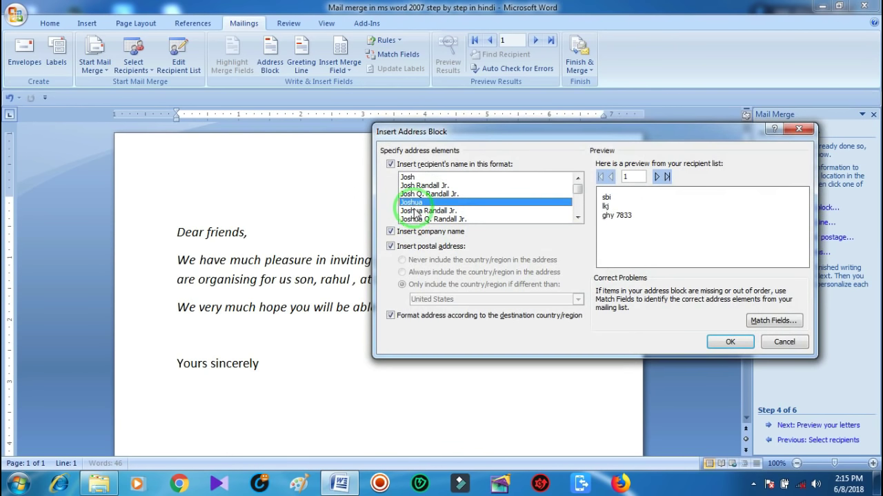
click(416, 211)
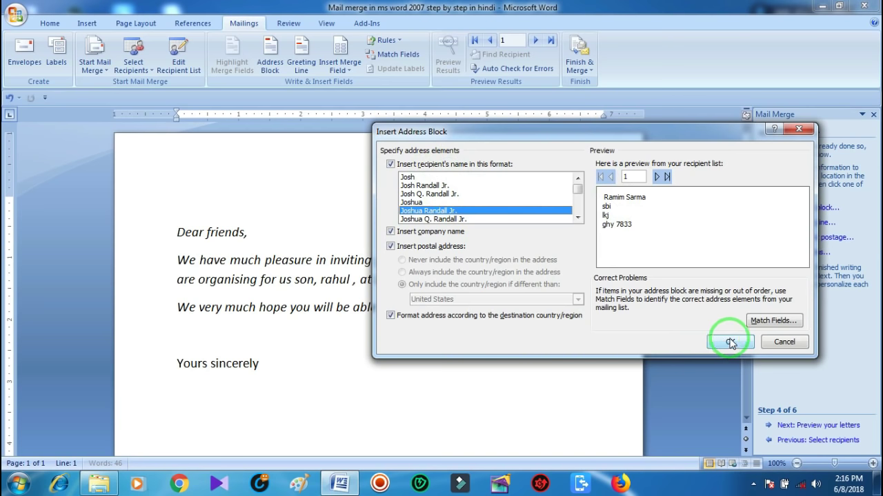
- Confirm Match Fields and insert «AddressBlock» above 'Dear friends'
click(753, 320)
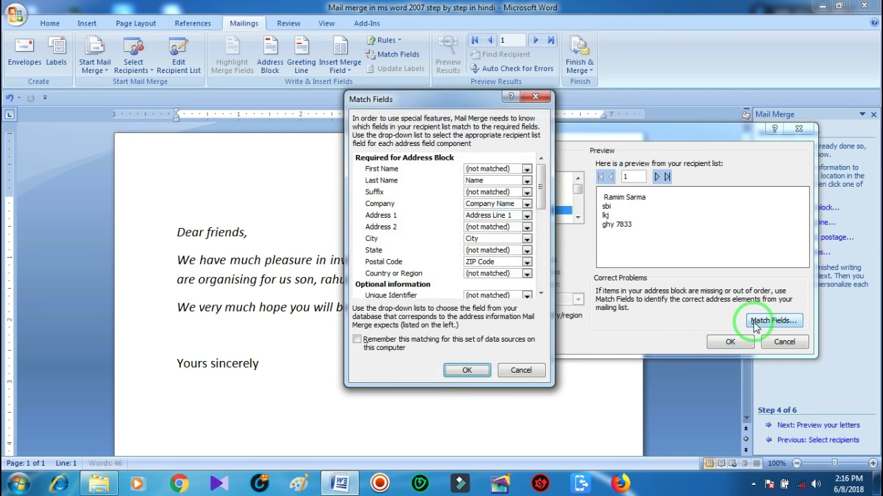
click(520, 370)
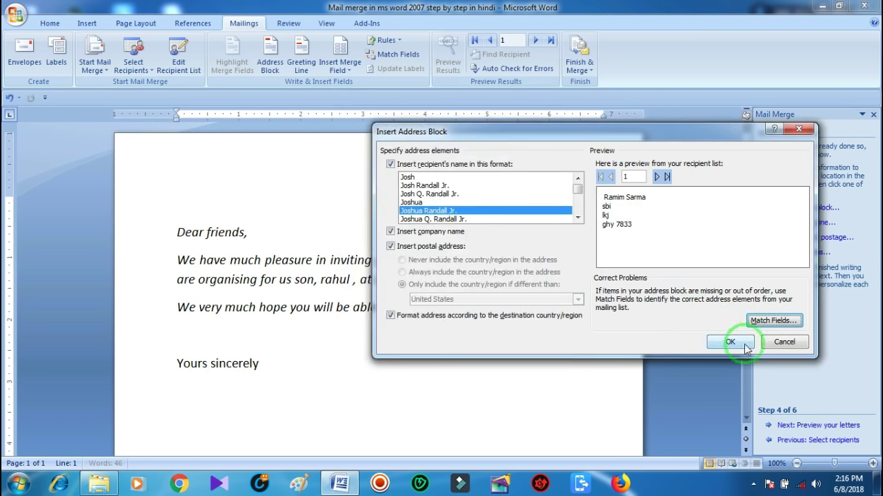
click(731, 342)
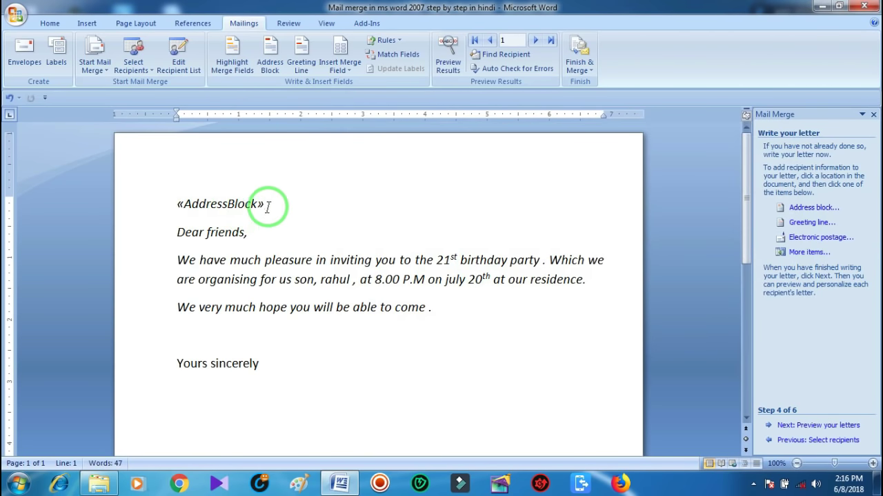
- Advance to the letter preview, step forward through three recipients, then back one
mouse_move(264, 204)
mouse_down()
mouse_move(177, 204)
mouse_move(272, 205)
mouse_up()
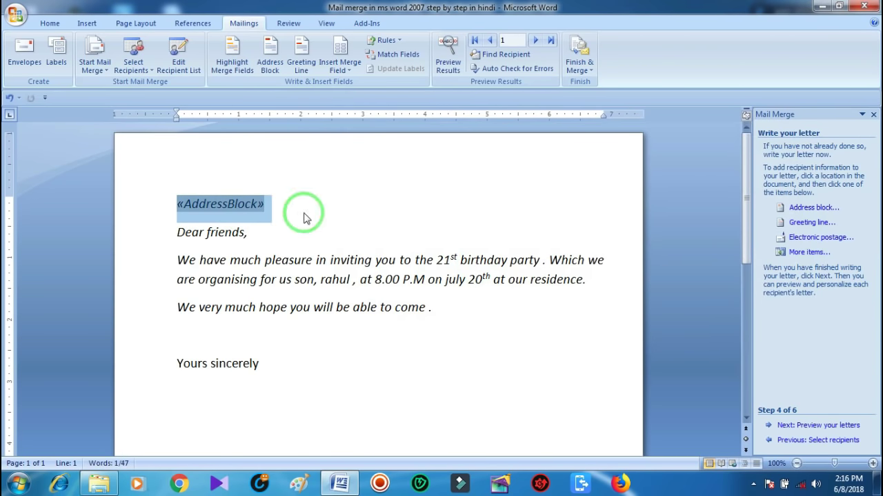
click(819, 426)
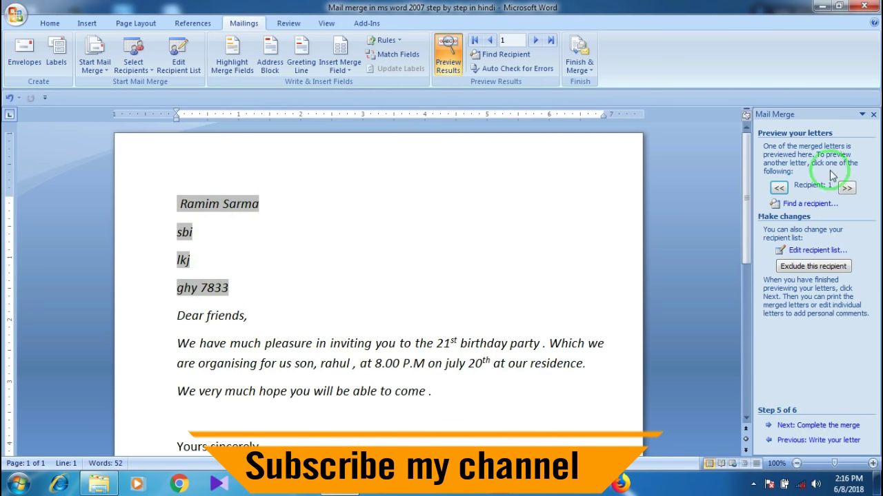
click(846, 188)
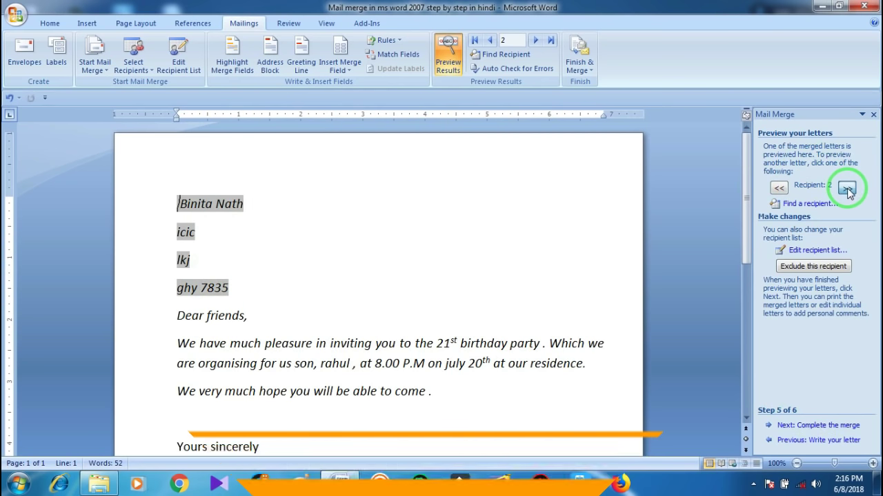
click(846, 189)
scroll(362, 225, down, 1)
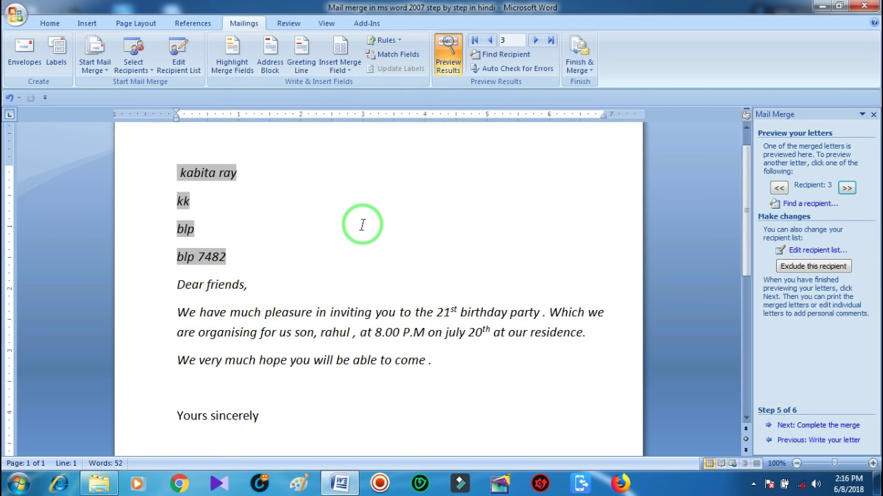
click(847, 188)
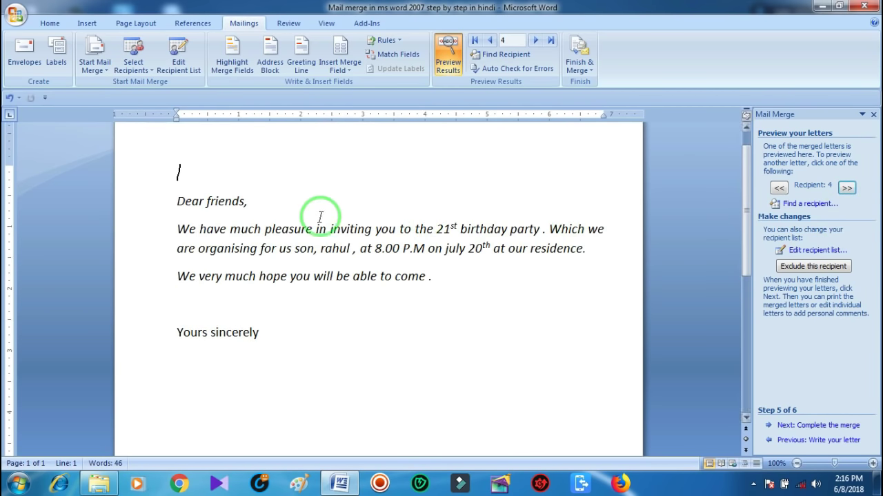
click(776, 188)
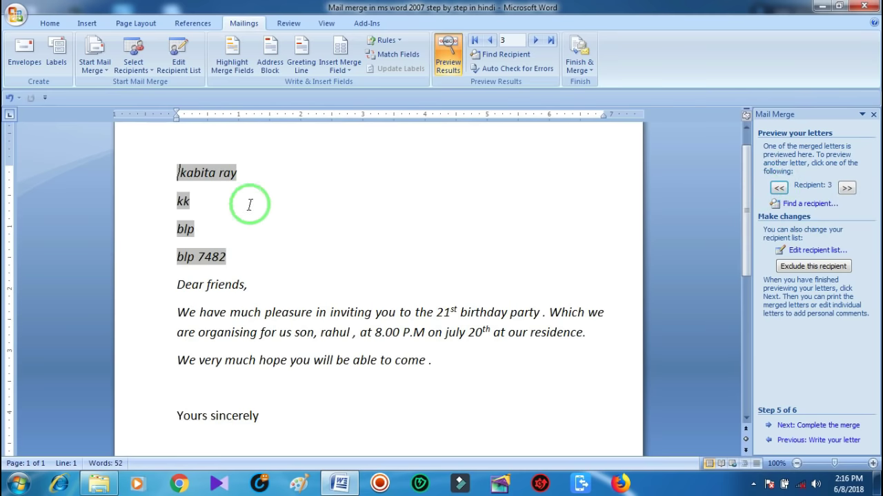
- Use Find a recipient to search by name and return the preview to recipient 1
click(777, 206)
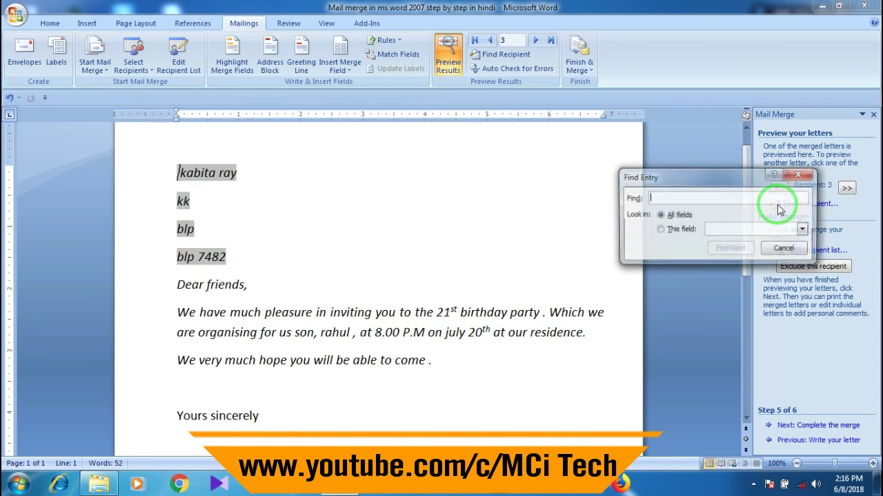
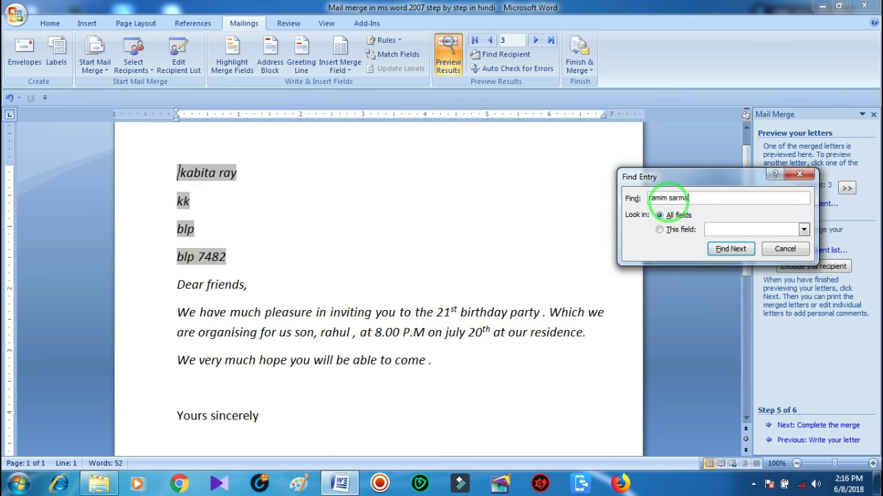
key(Return)
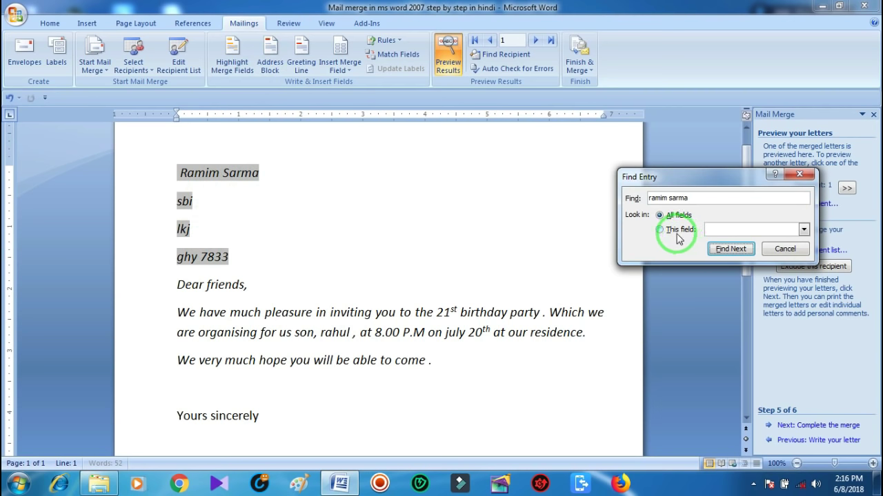
click(784, 249)
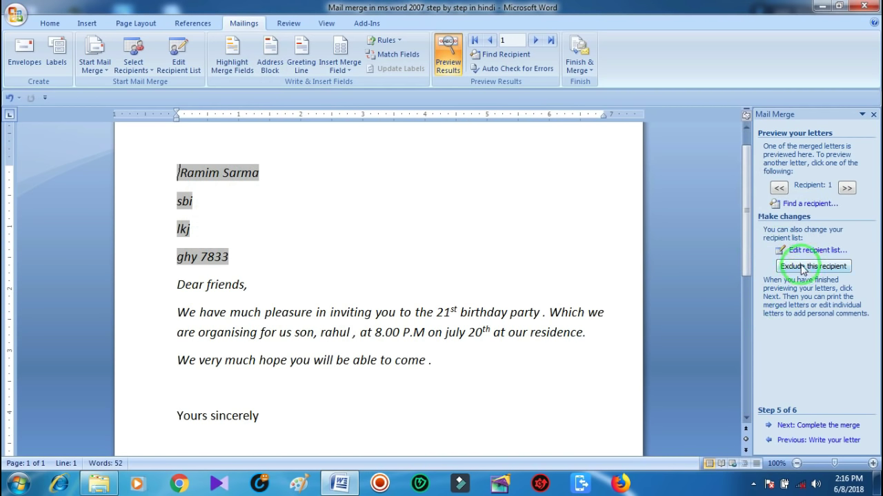
- Open Friend list.mdb for editing and start a new blank recipient entry
click(805, 251)
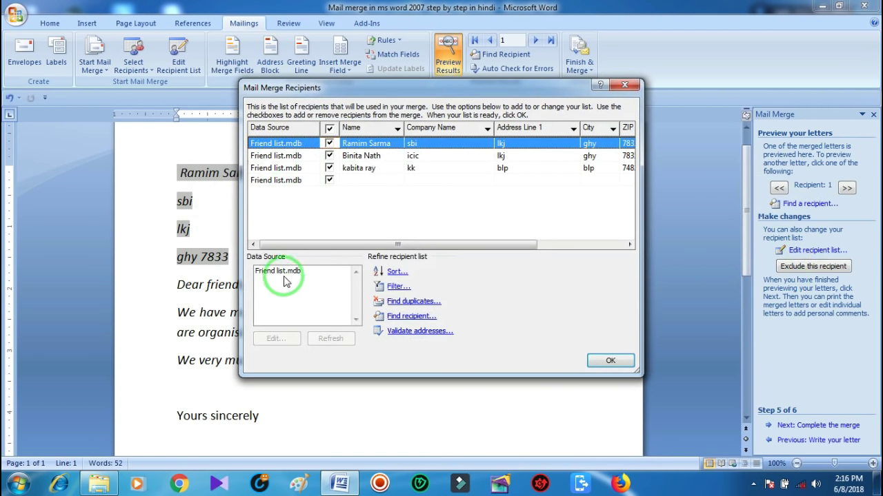
click(281, 271)
click(278, 338)
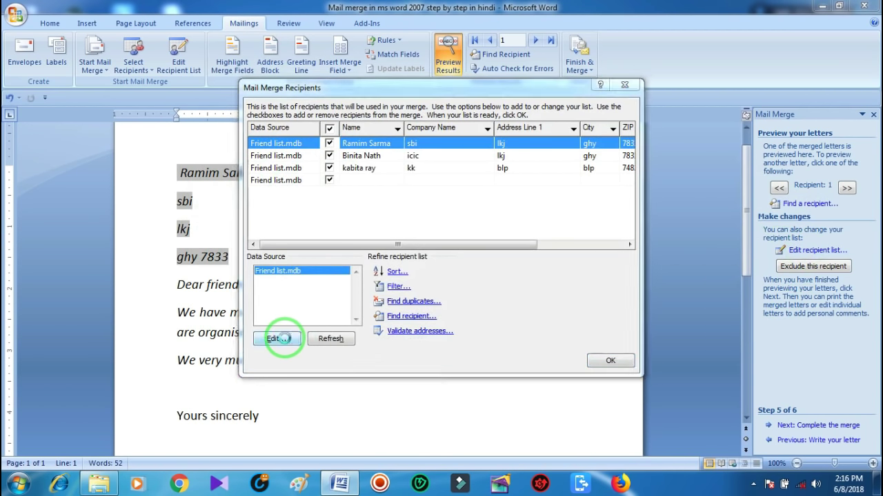
click(296, 215)
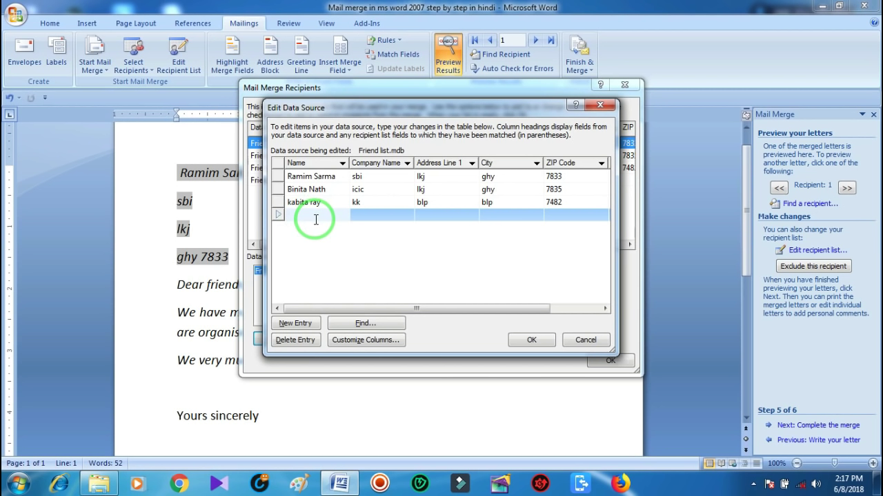
- Fill in the fourth recipient: company CEC, address and city ghy, ZIP 77255, work phone
key(Tab)
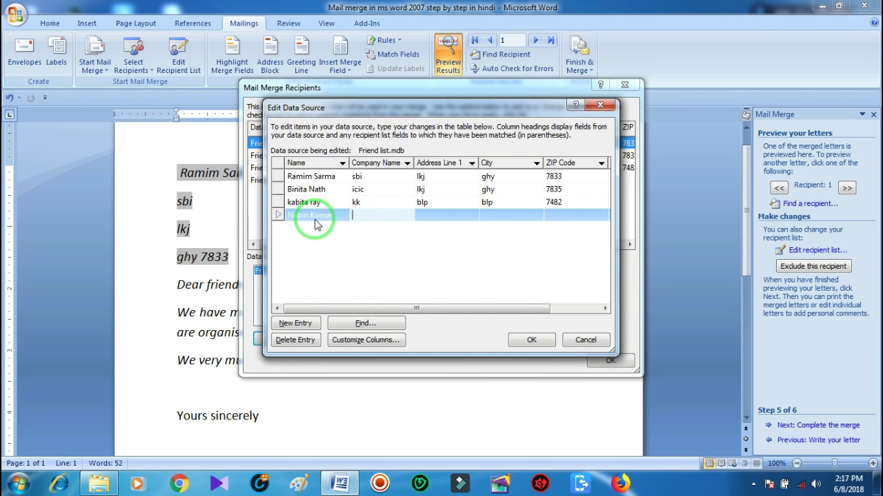
text(CEC)
key(Tab)
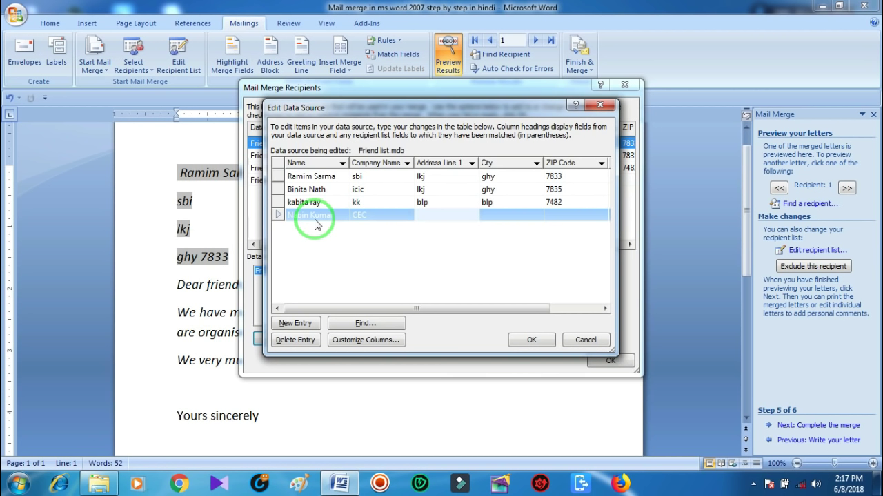
text(ghy)
key(Tab)
text(ghy)
key(Tab)
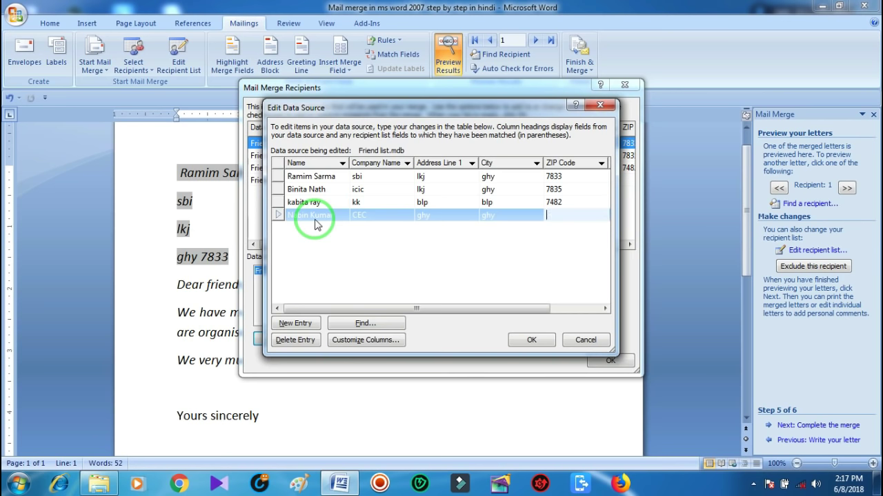
text(77255)
key(Tab)
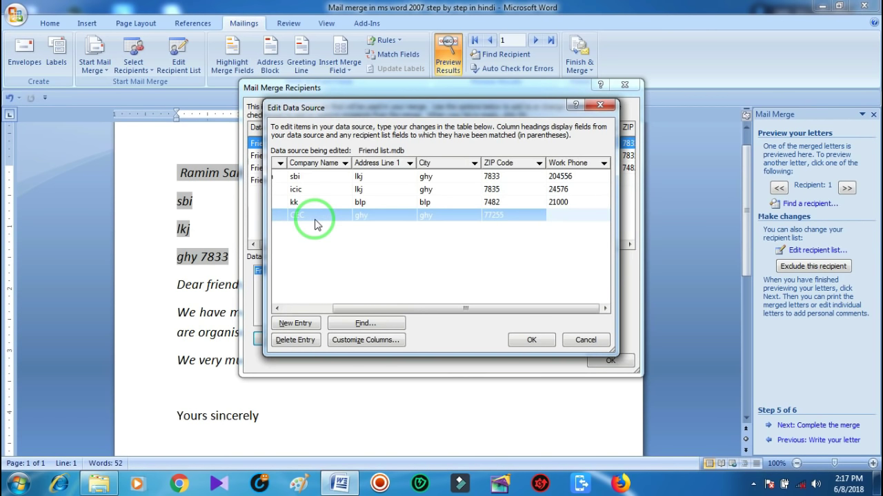
text(22200)
key(Tab)
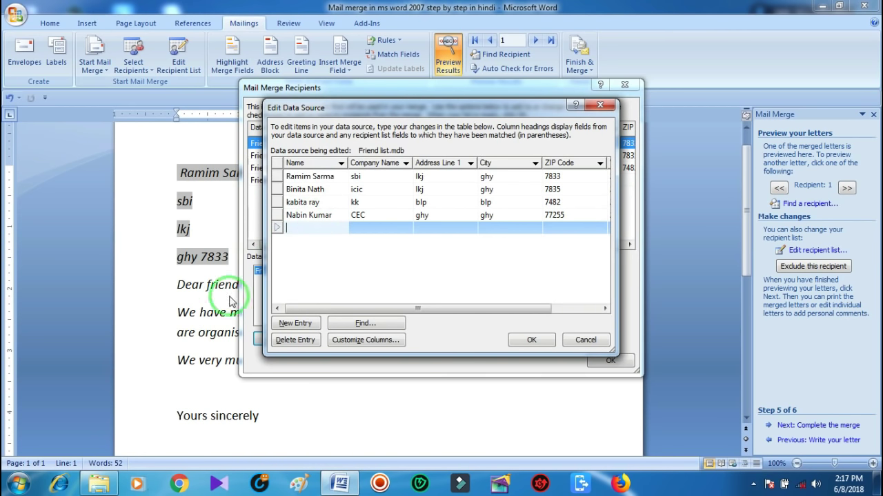
- Save the changes to Friend list.mdb and close the recipient list
click(530, 340)
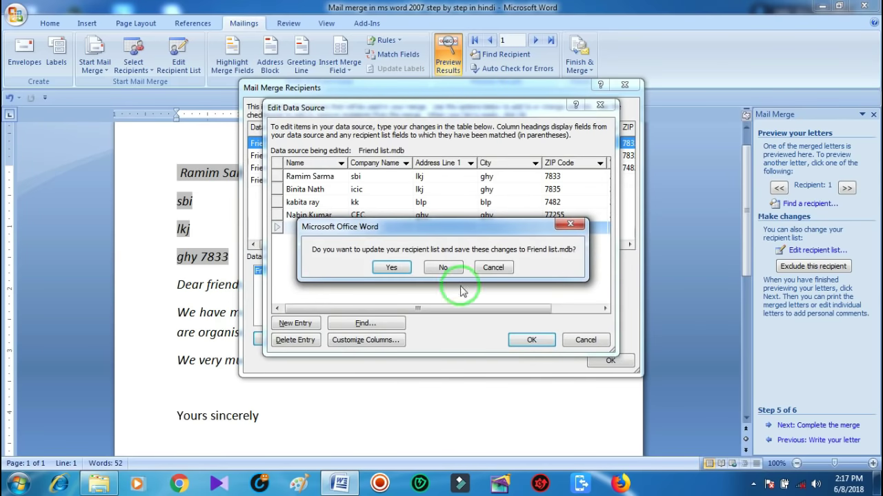
click(393, 266)
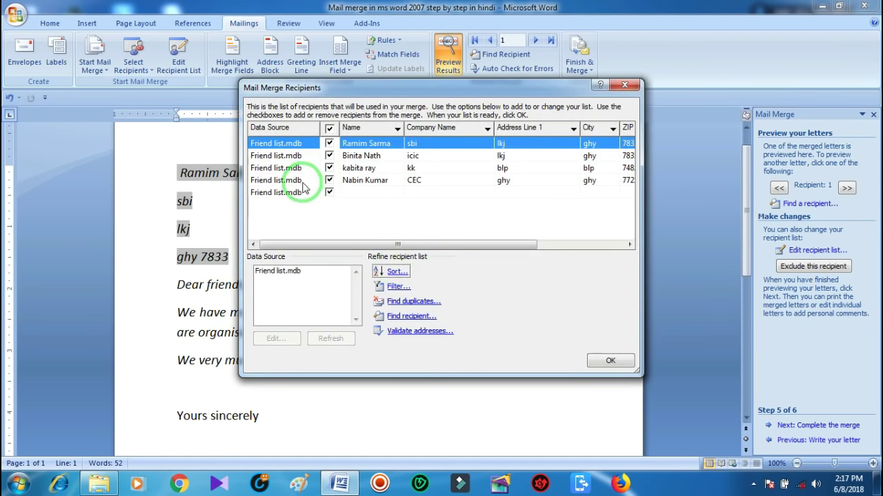
click(610, 361)
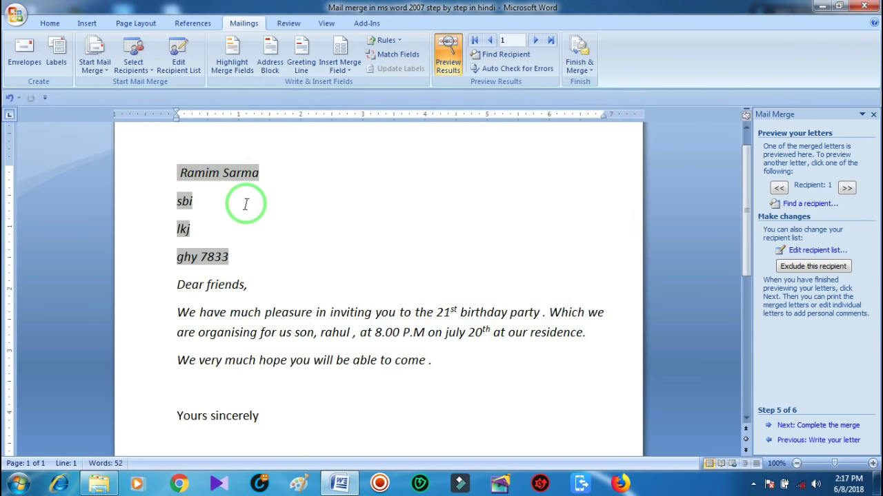
- Step the preview forward to recipient 4's letter
click(846, 188)
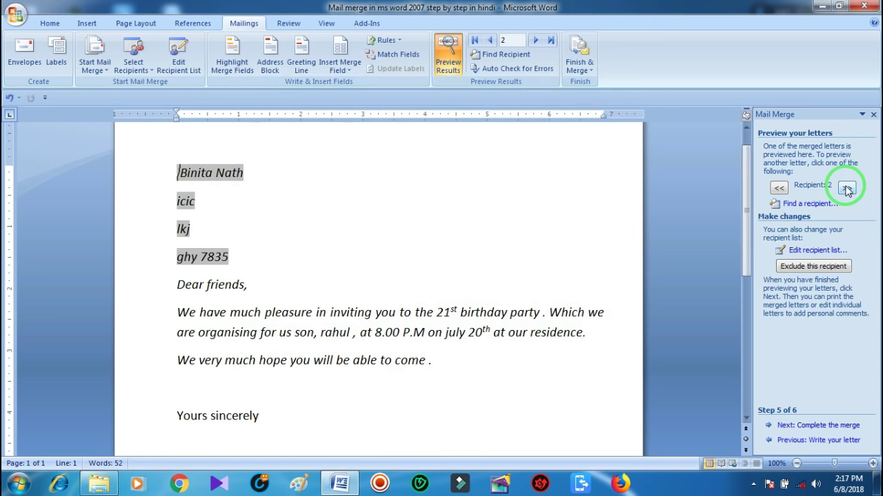
click(846, 188)
click(847, 188)
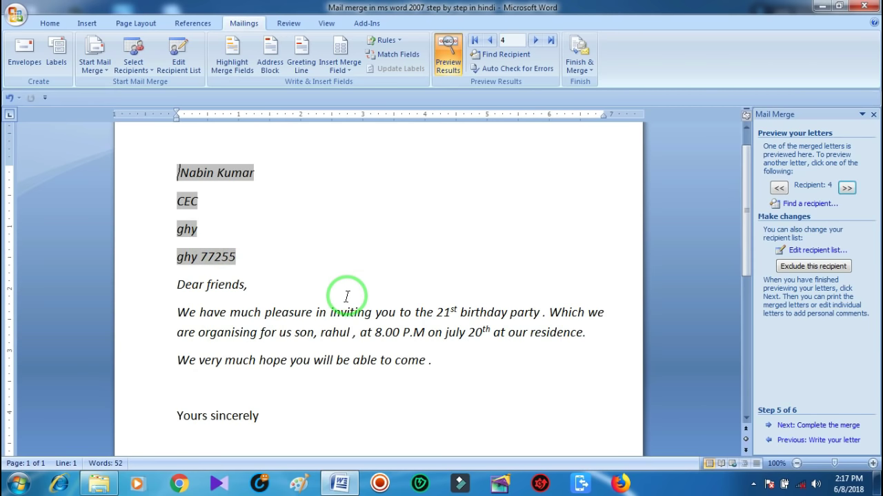
scroll(347, 297, down, 1)
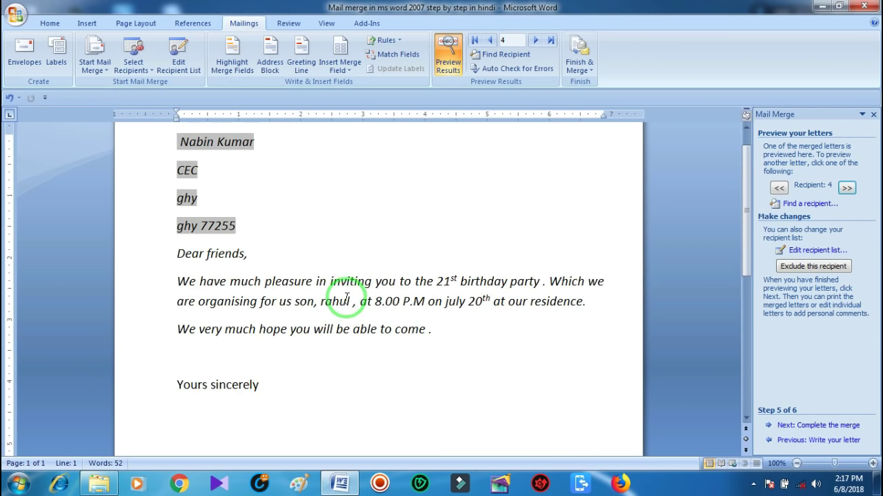
- Add a stray 'xyz' line below Yours sincerely, then undo it
click(182, 404)
click(281, 386)
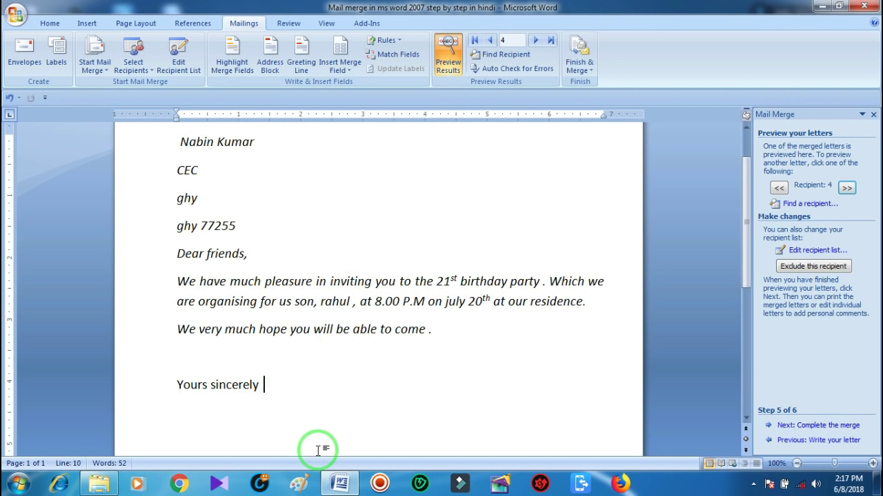
key(Return)
text(xy)
text(z)
key(ctrl+z)
scroll(386, 358, up, 2)
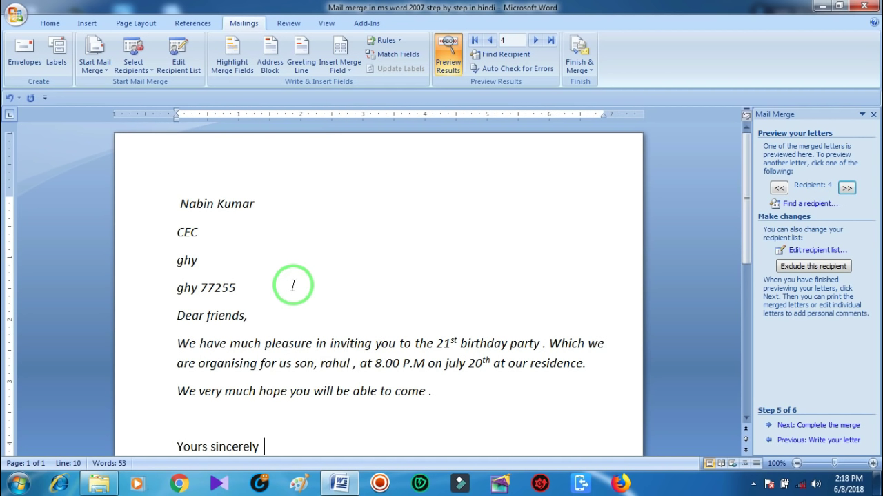
- Insert a bold 'To' line directly above recipient 4's address block
click(180, 203)
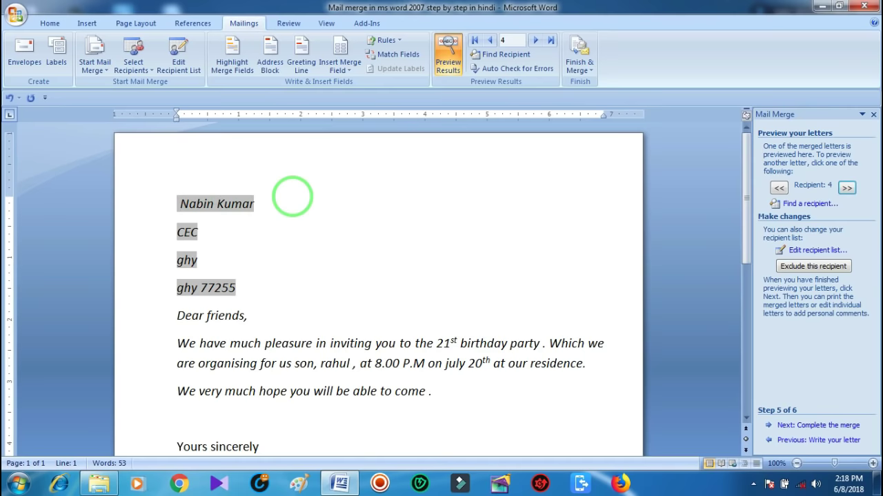
key(Return)
key(Up)
text(T)
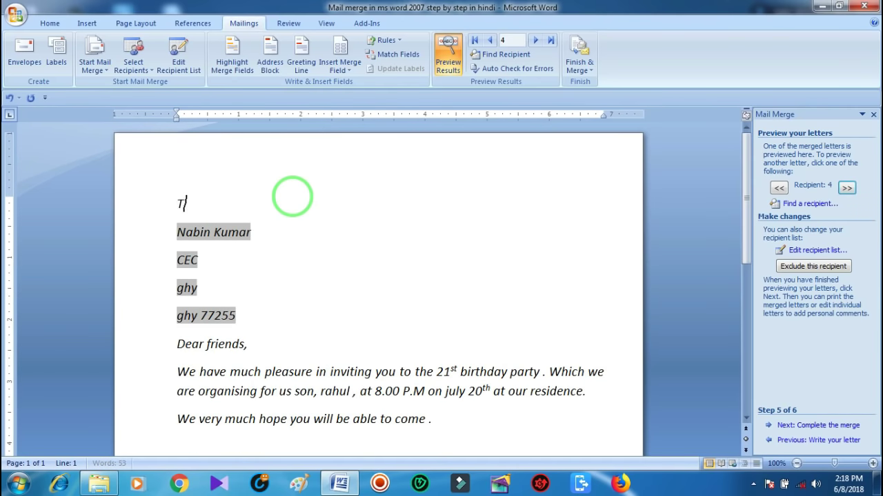
text(o)
key(shift+Home)
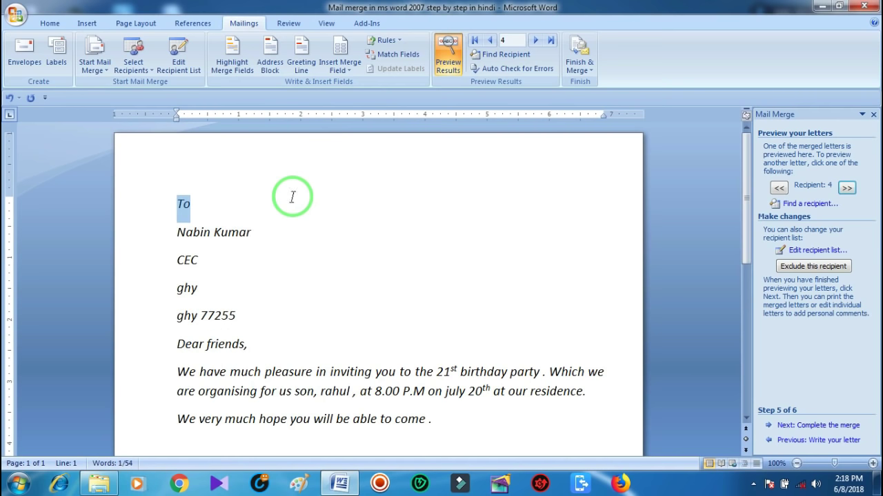
key(ctrl+b)
click(291, 198)
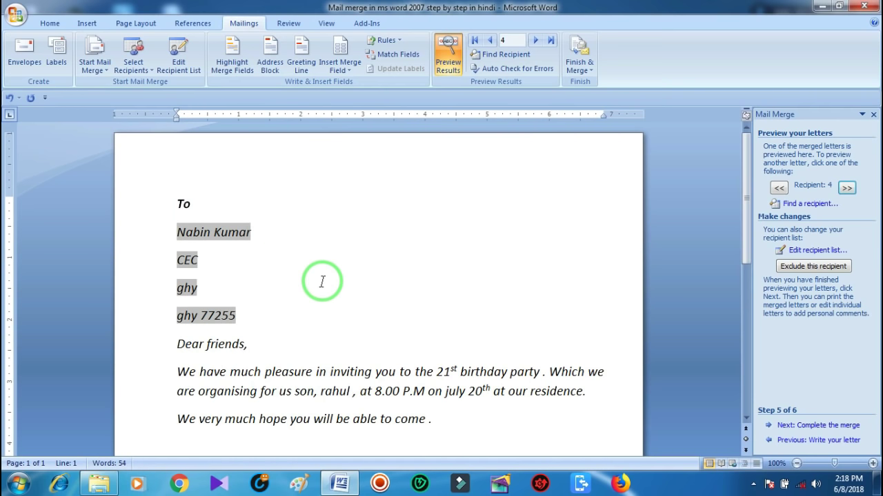
scroll(321, 282, down, 2)
scroll(258, 256, up, 2)
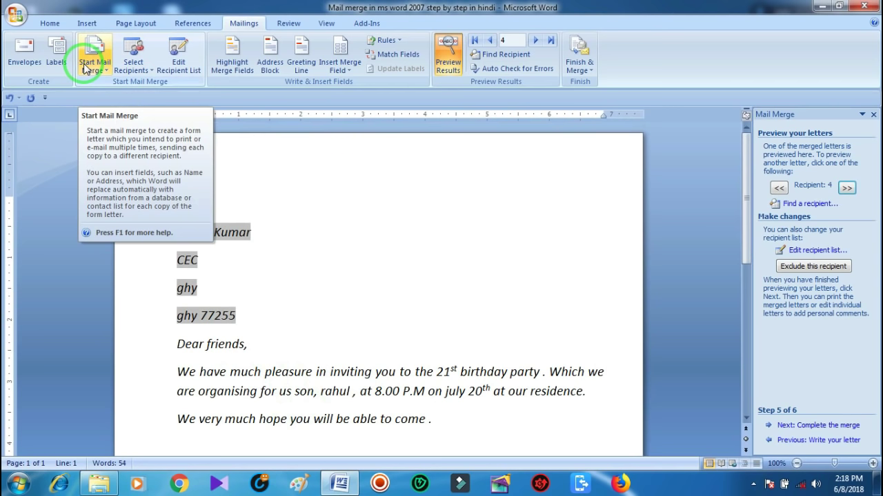
- Merge all records into individual letters with Finish & Merge > Edit Individual Documents
click(585, 71)
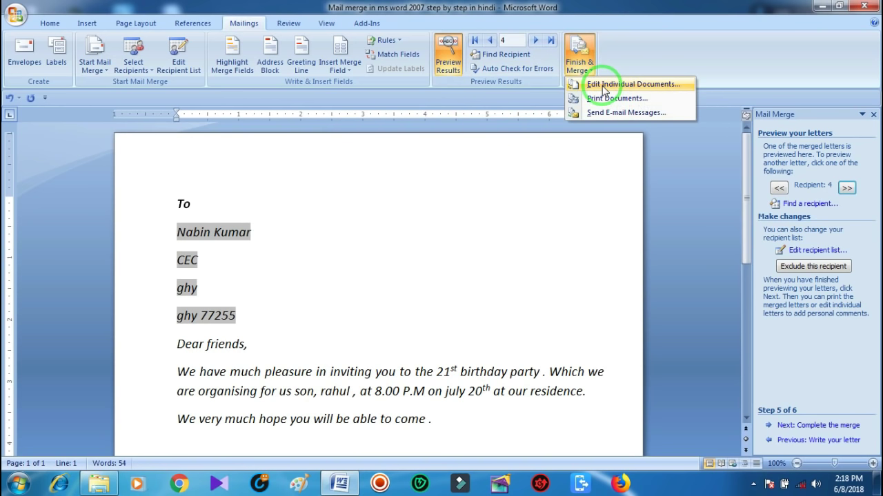
click(603, 88)
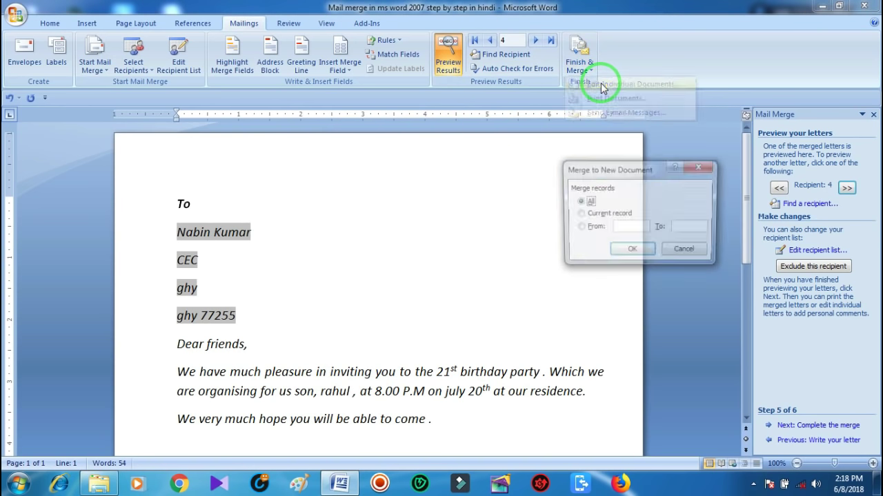
click(590, 214)
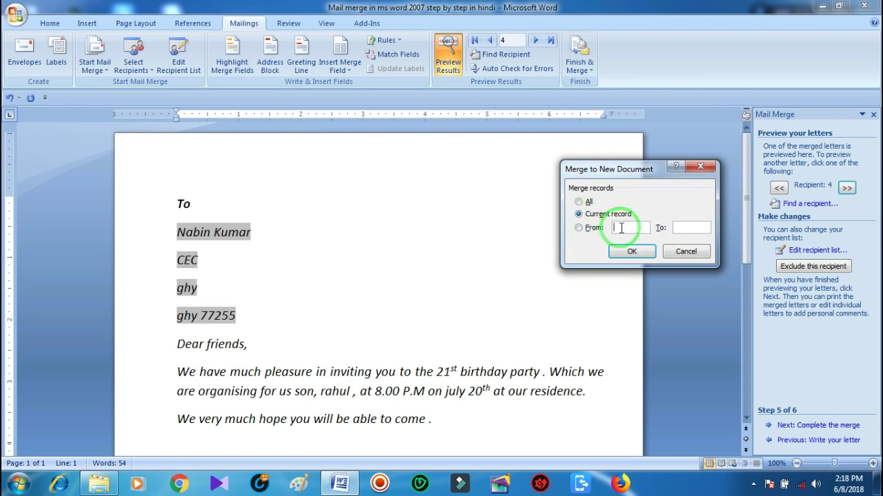
click(621, 228)
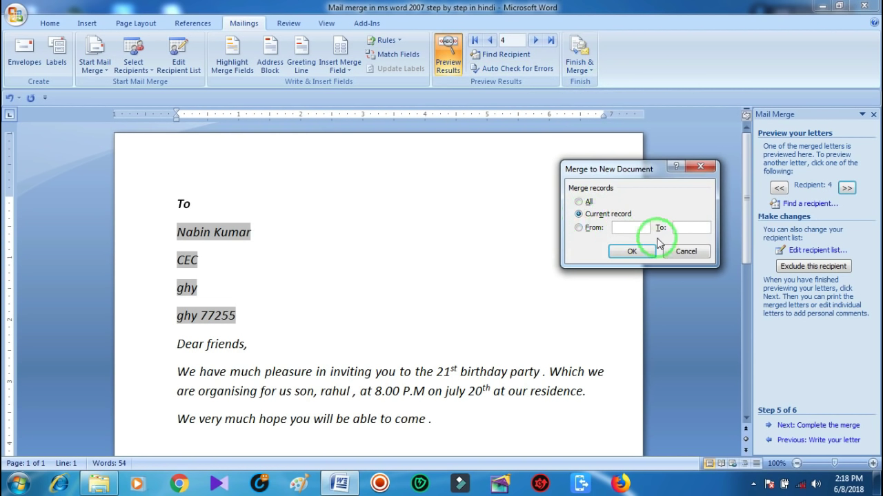
click(579, 202)
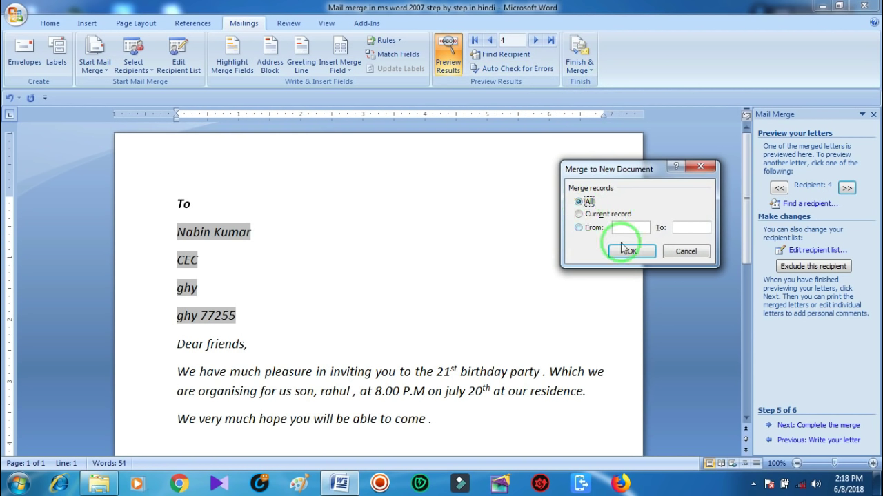
click(624, 251)
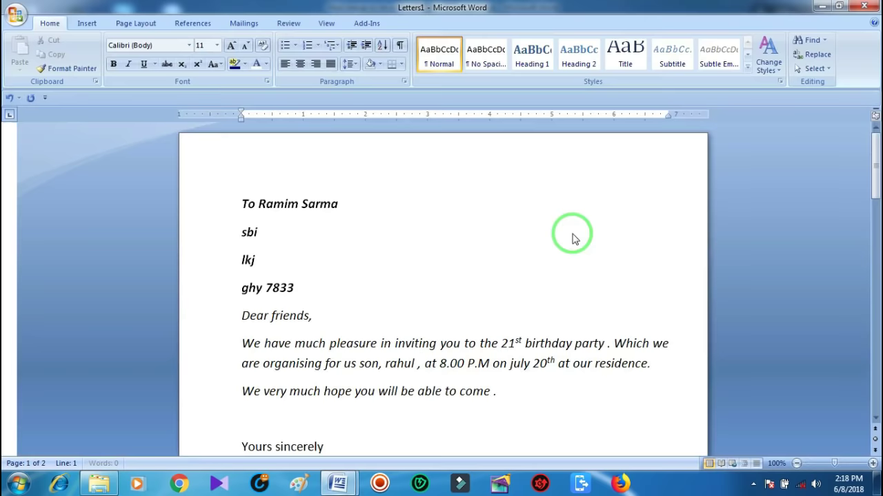
- Scroll through the five merged invitation pages in Letters1, then bring up the Office menu
scroll(545, 206, down, 3)
scroll(524, 199, down, 4)
scroll(526, 200, down, 8)
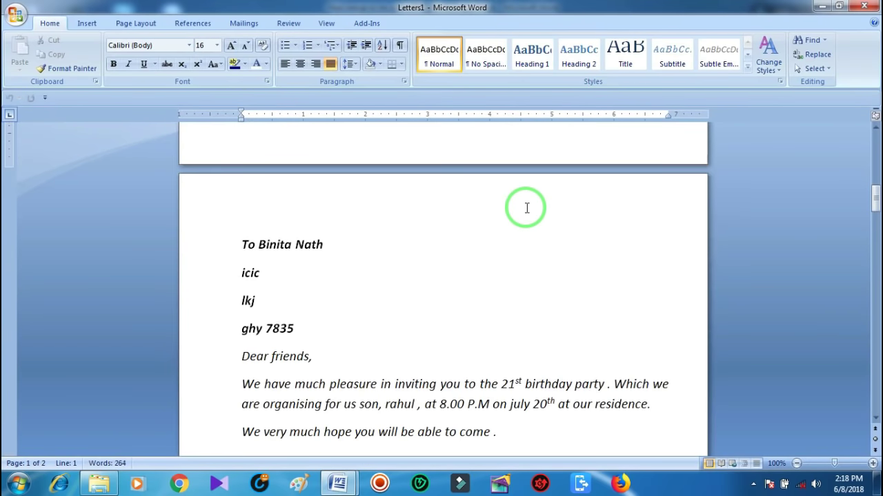
scroll(528, 207, down, 10)
scroll(521, 219, down, 8)
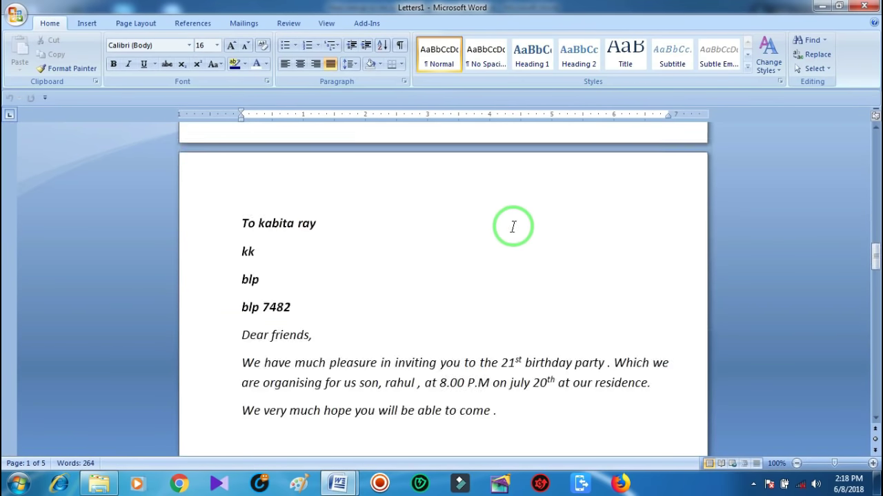
scroll(511, 227, down, 3)
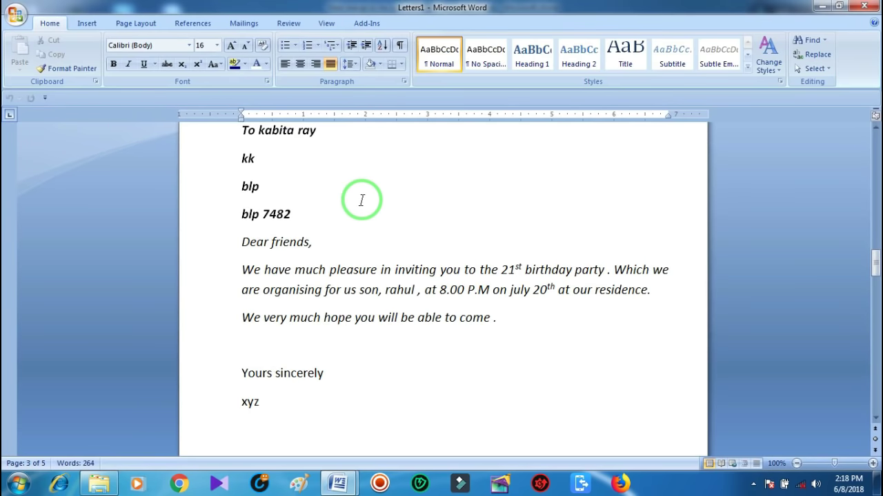
scroll(348, 198, up, 2)
scroll(442, 262, down, 3)
scroll(441, 257, down, 5)
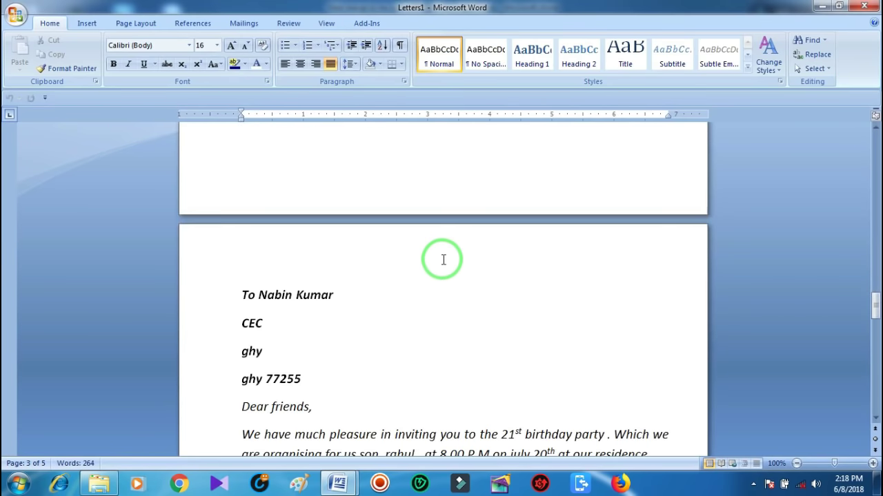
scroll(446, 259, down, 3)
scroll(446, 259, down, 5)
scroll(446, 257, down, 9)
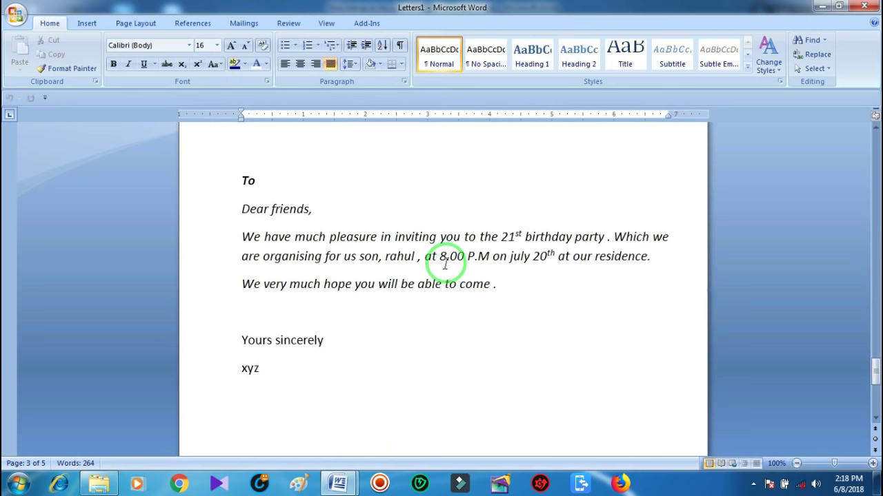
scroll(447, 263, up, 3)
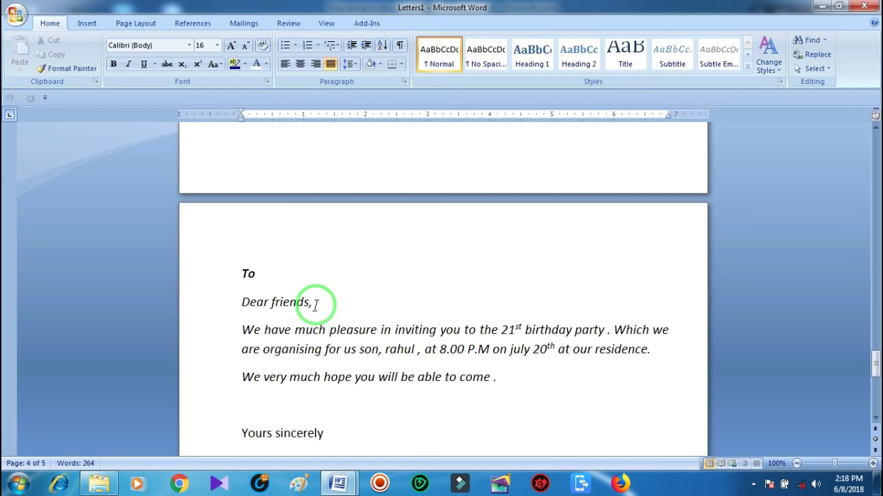
scroll(549, 219, up, 4)
scroll(549, 220, up, 5)
scroll(550, 220, up, 5)
scroll(549, 219, up, 5)
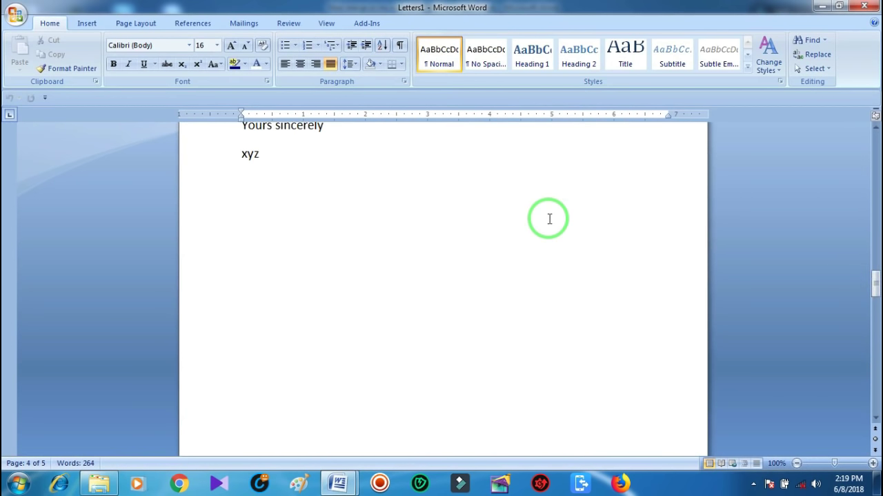
scroll(549, 220, up, 5)
scroll(550, 219, up, 5)
scroll(549, 220, up, 5)
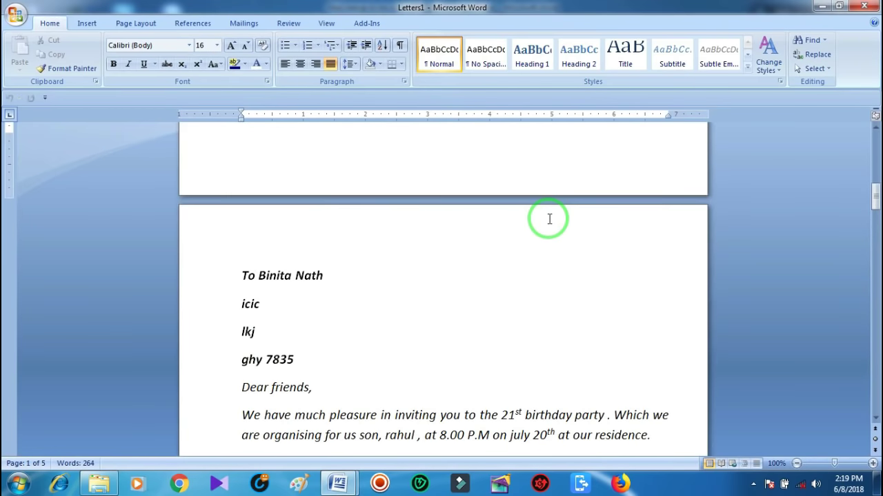
scroll(550, 220, up, 7)
scroll(548, 219, up, 5)
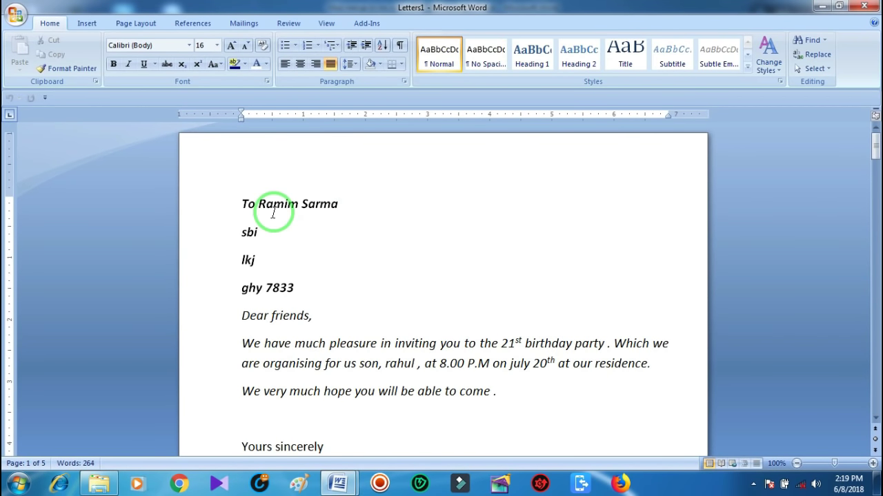
click(16, 13)
mouse_move(41, 128)
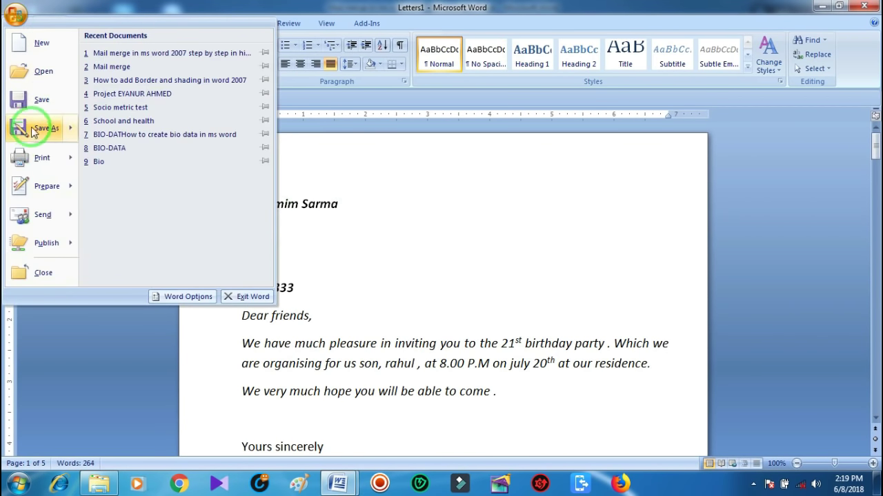
- Use Save As to store the merged letters on the Desktop as 'mail merge letter'
click(329, 203)
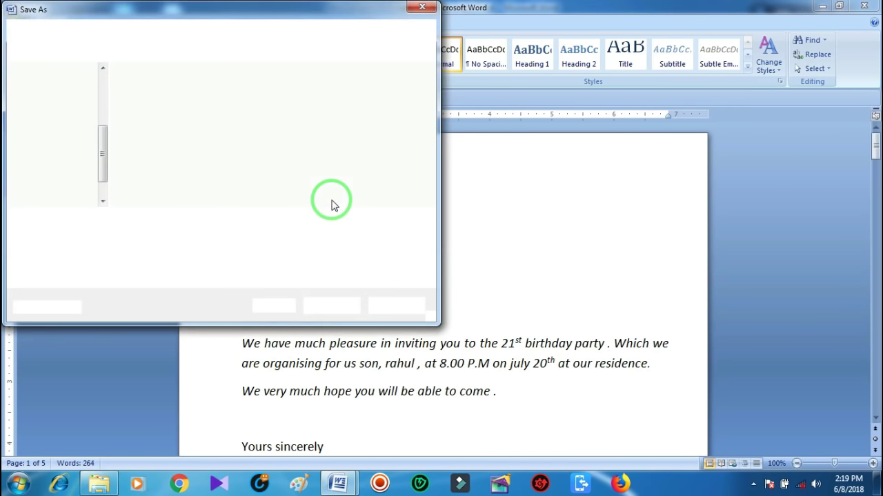
text(m)
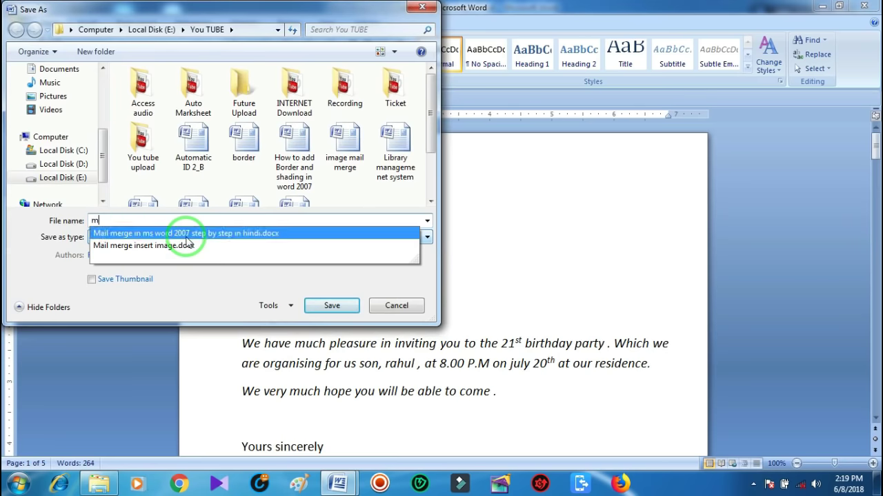
text(ail m)
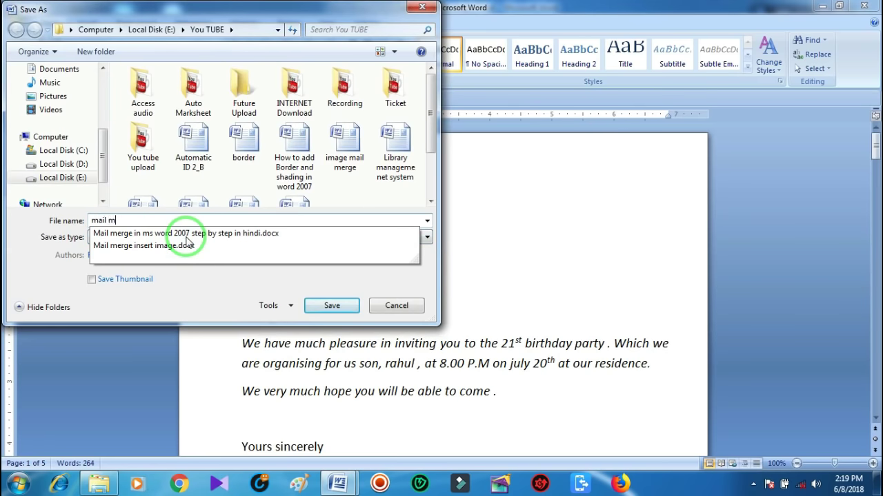
text( letter)
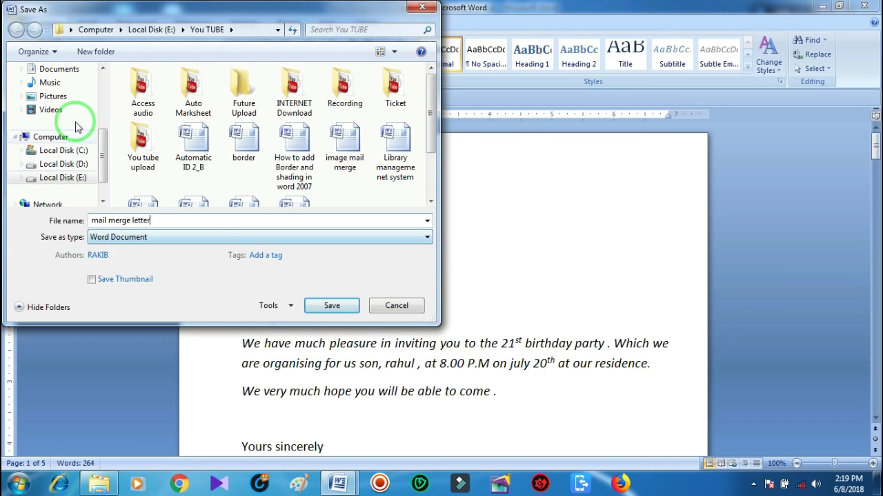
mouse_move(102, 158)
mouse_down()
mouse_move(110, 111)
mouse_move(103, 96)
mouse_up()
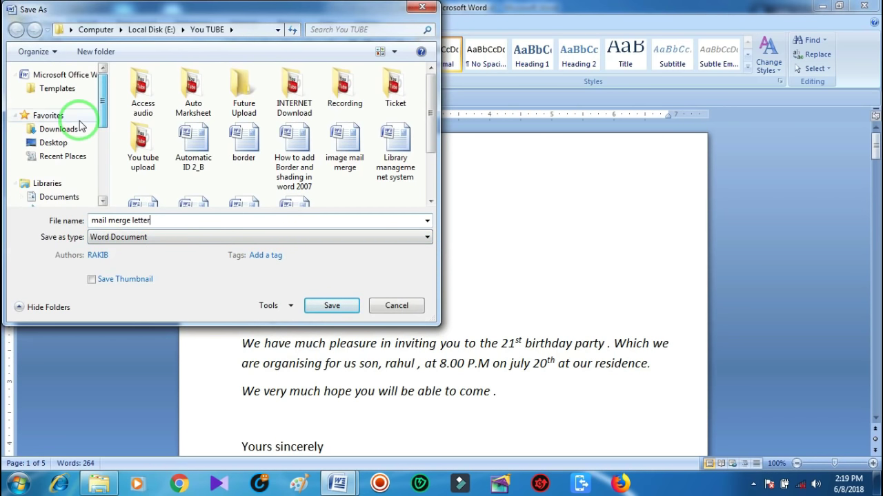
click(53, 142)
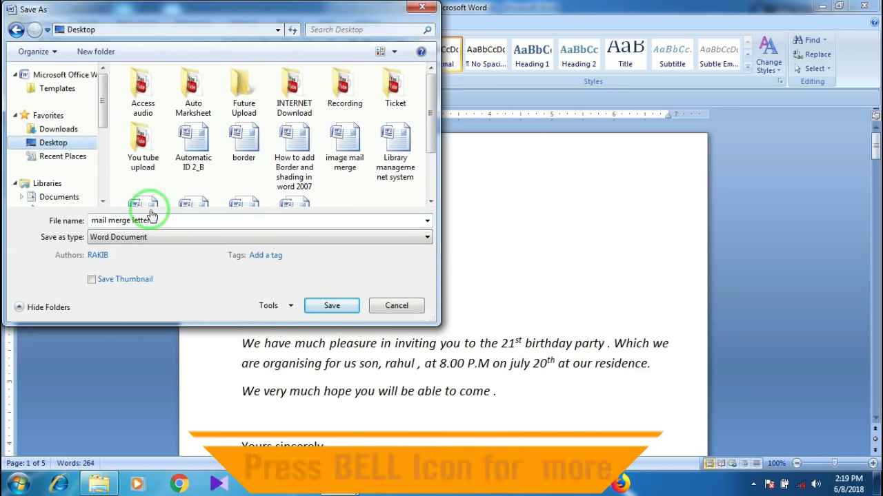
click(324, 307)
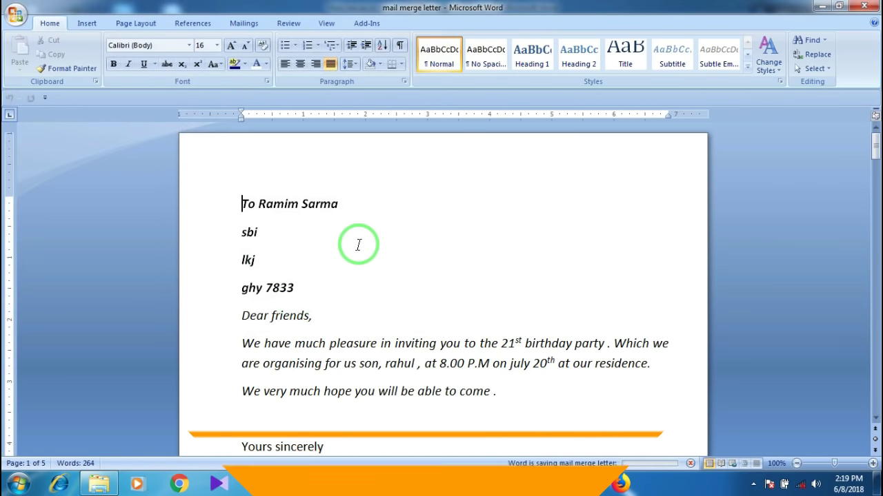